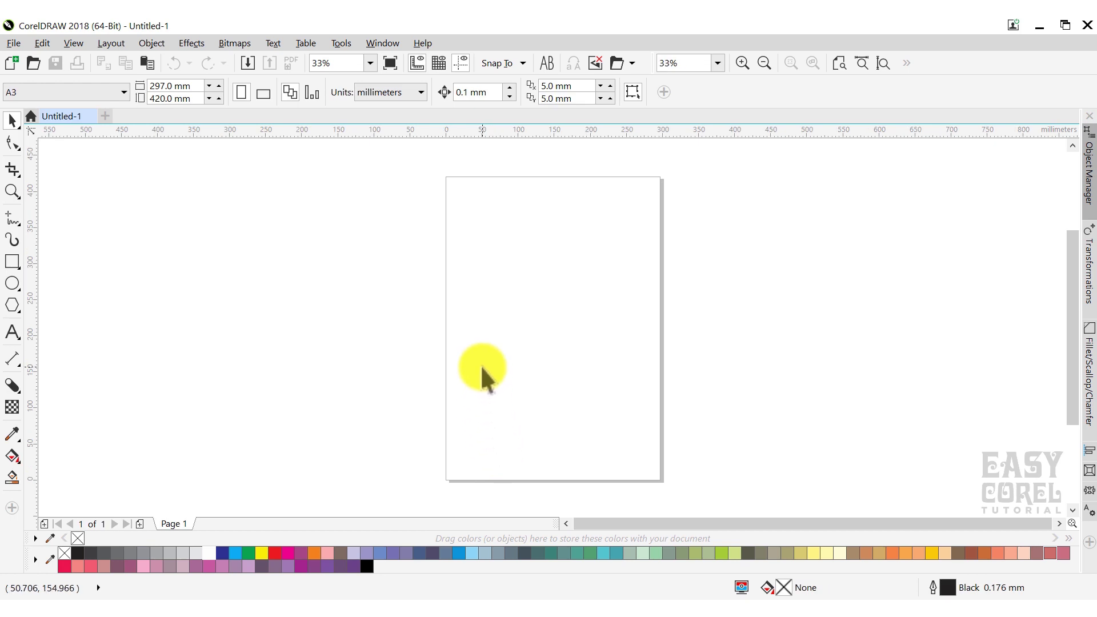
Step: Add the artistic text HALFTONE in Cooper Black on the page and enlarge it to about 130 mm wide
left_click(18, 333)
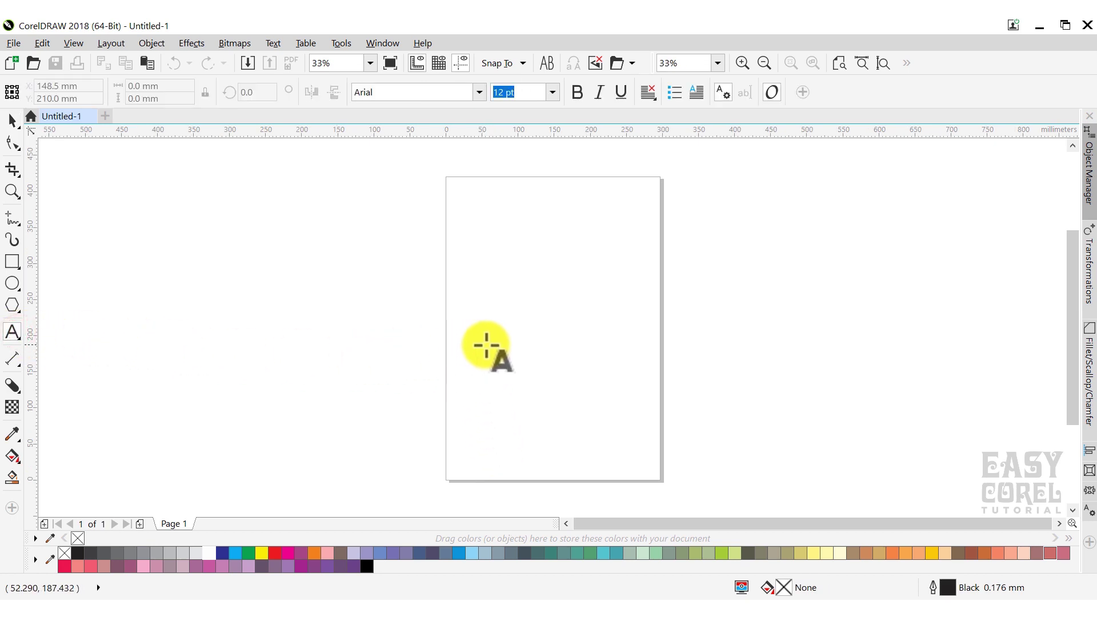
scroll(497, 349, "up", 3)
left_click(460, 321)
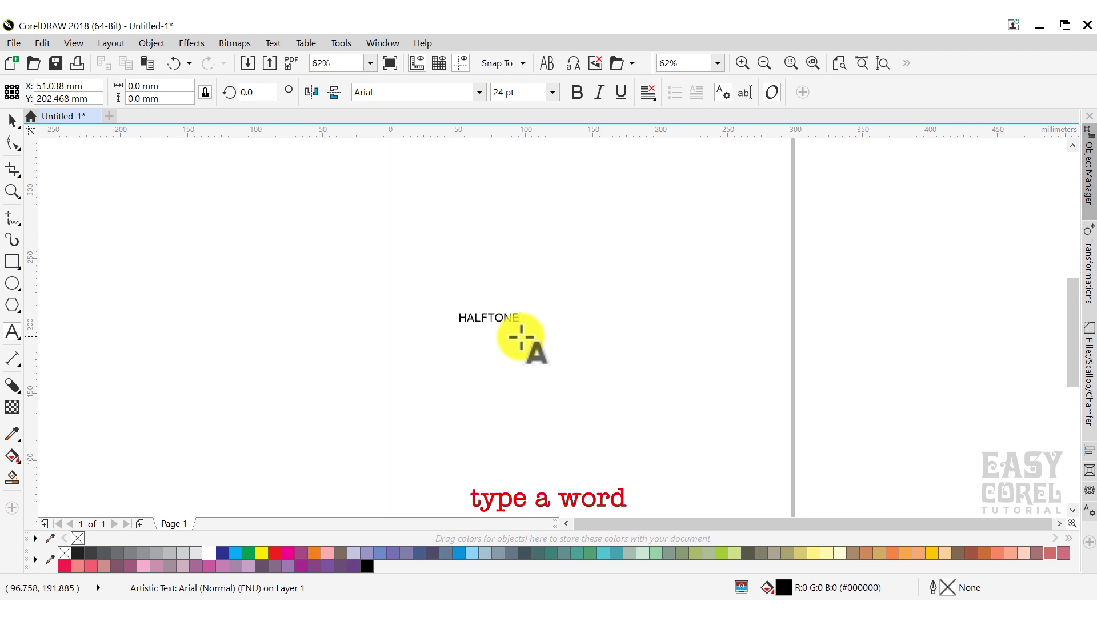
left_click(479, 93)
left_click(457, 139)
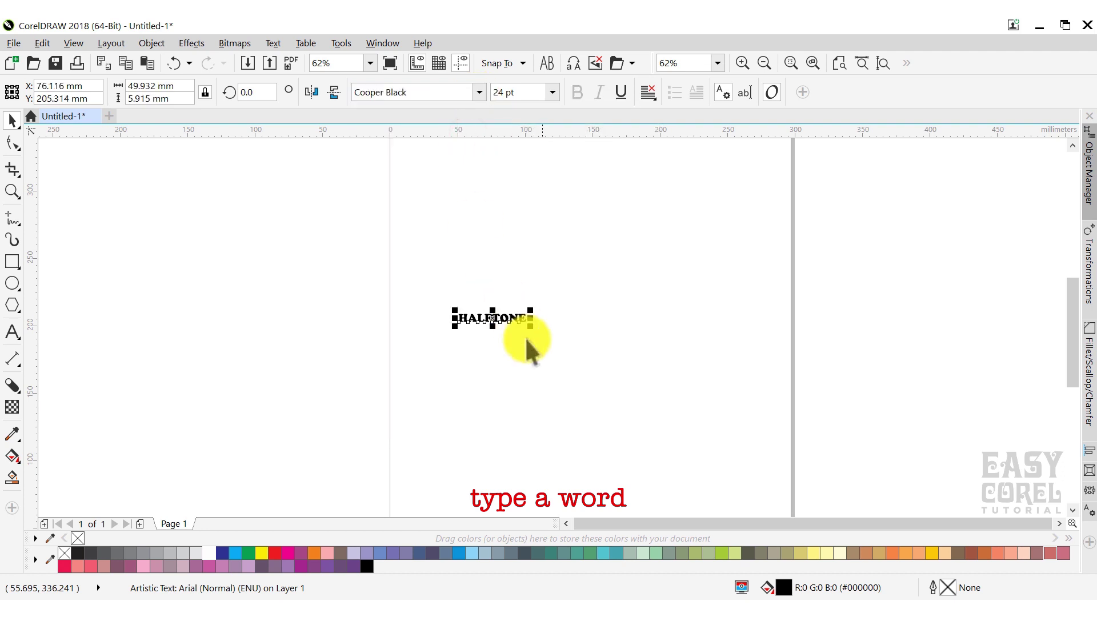
left_click_drag(529, 309, 649, 251)
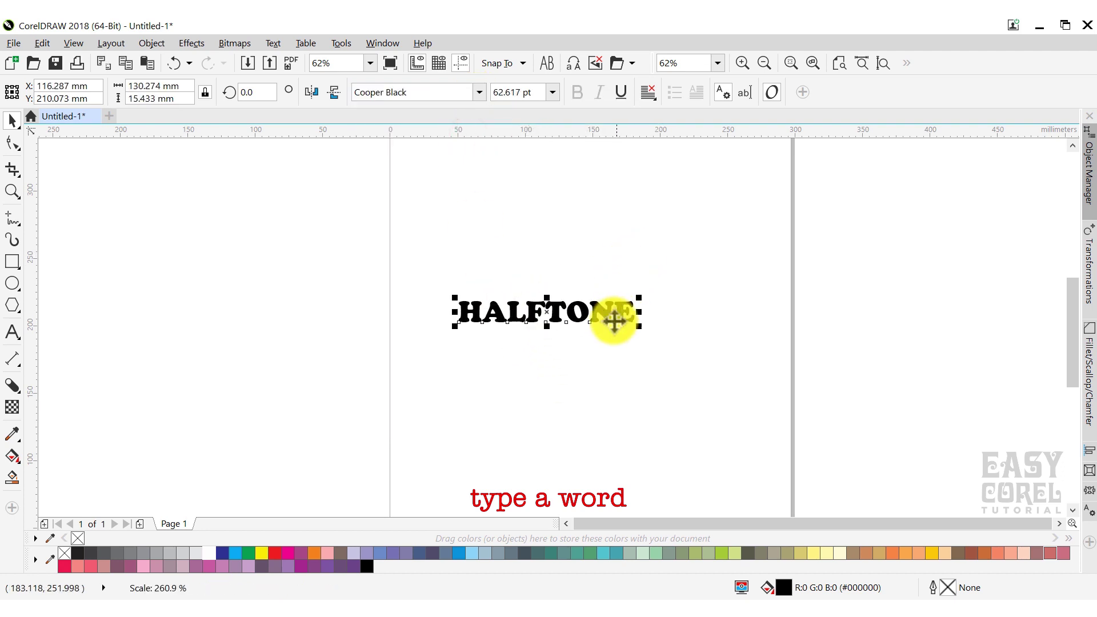
Step: Widen the letter spacing until the word is about 138 mm wide, and convert the text to curves
scroll(581, 321, "up", 2)
scroll(536, 308, "up", 2)
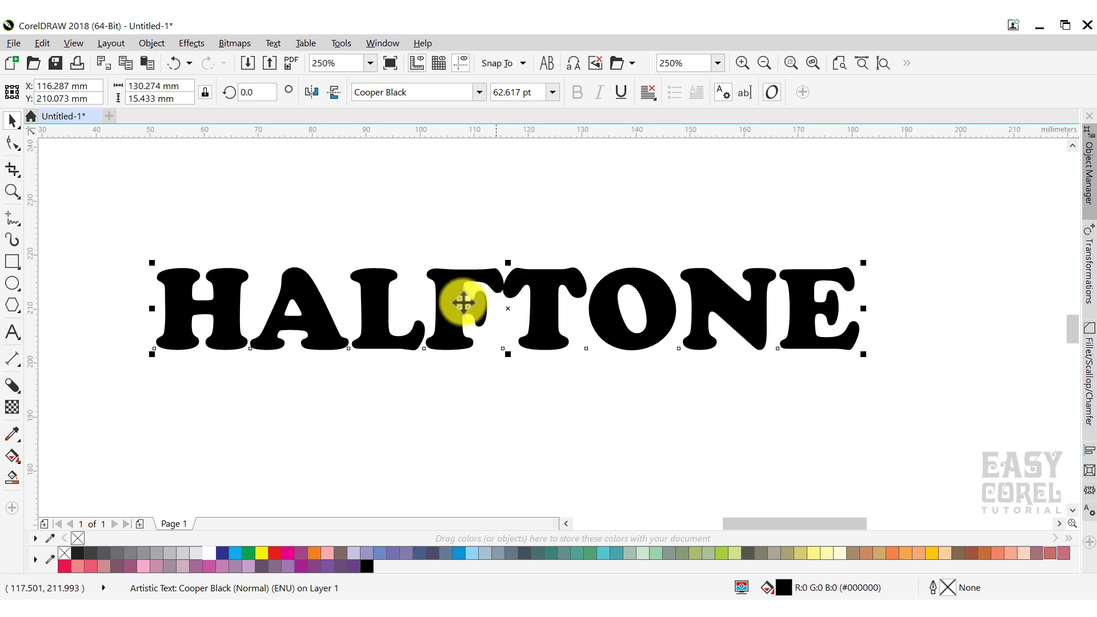
left_click(19, 145)
left_click_drag(868, 357, 900, 355)
key("space")
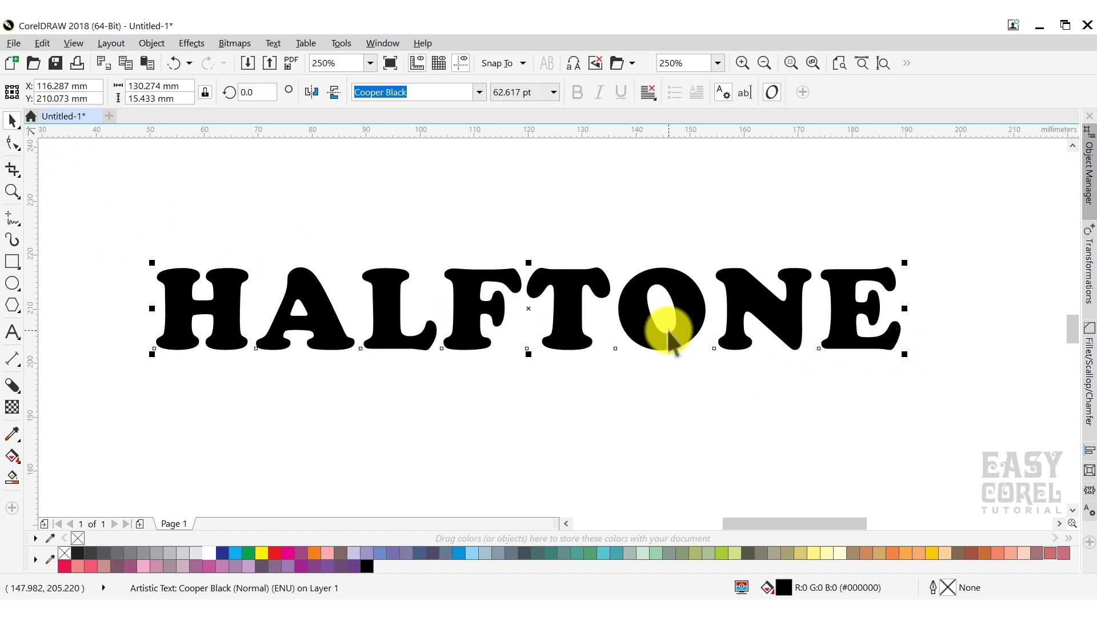
left_click(152, 43)
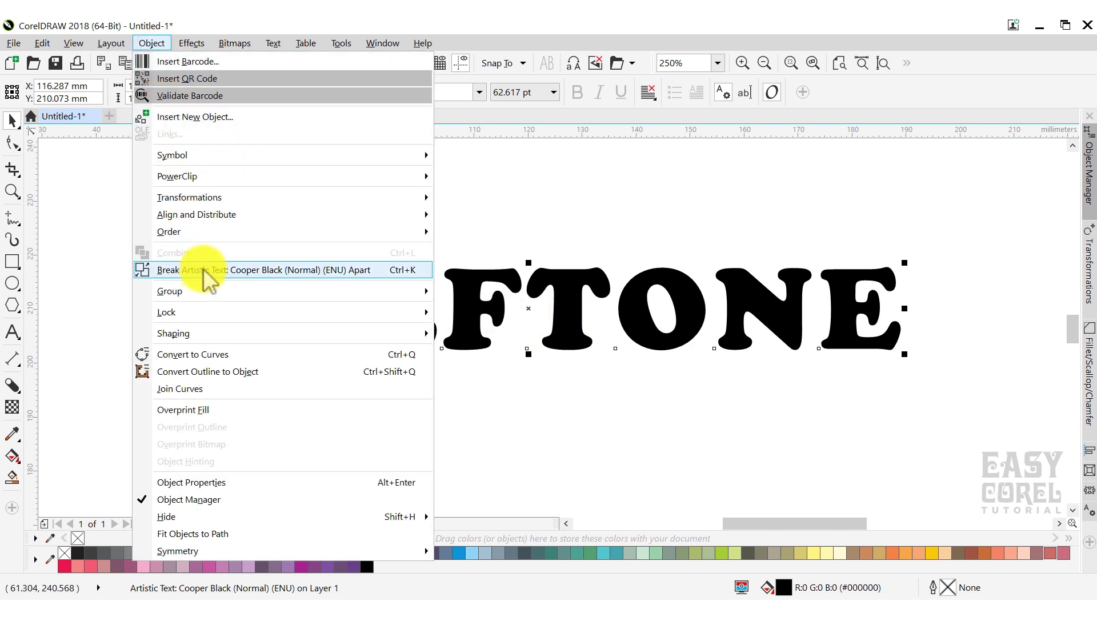
left_click(197, 354)
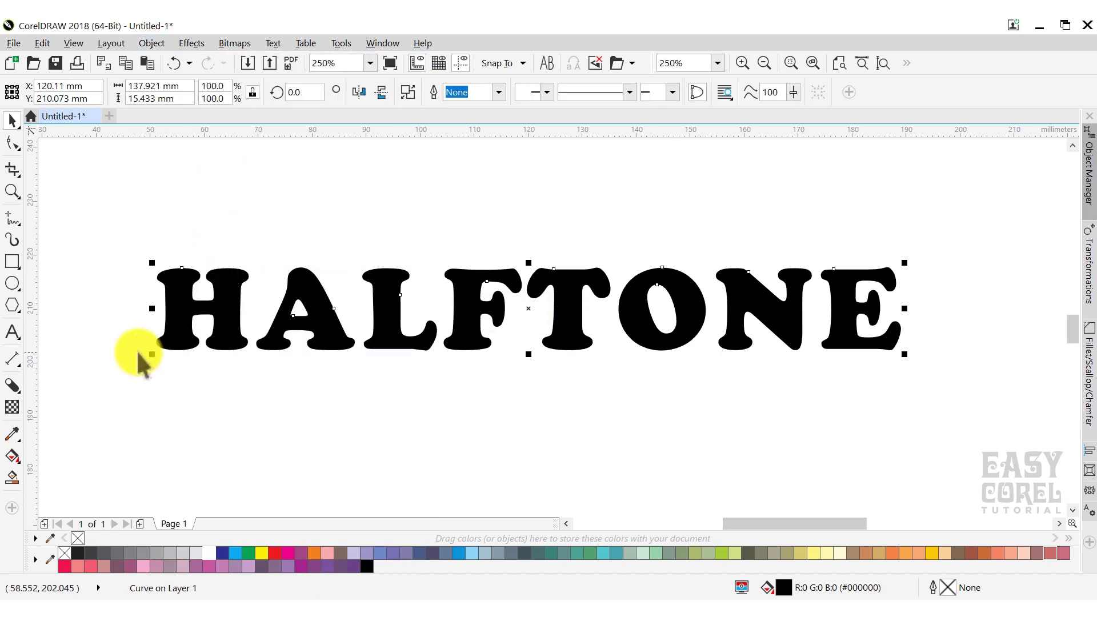
Step: Apply a one-step inside contour to the HALFTONE lettering and fill the base letters with red
left_click(19, 394)
left_click(45, 402)
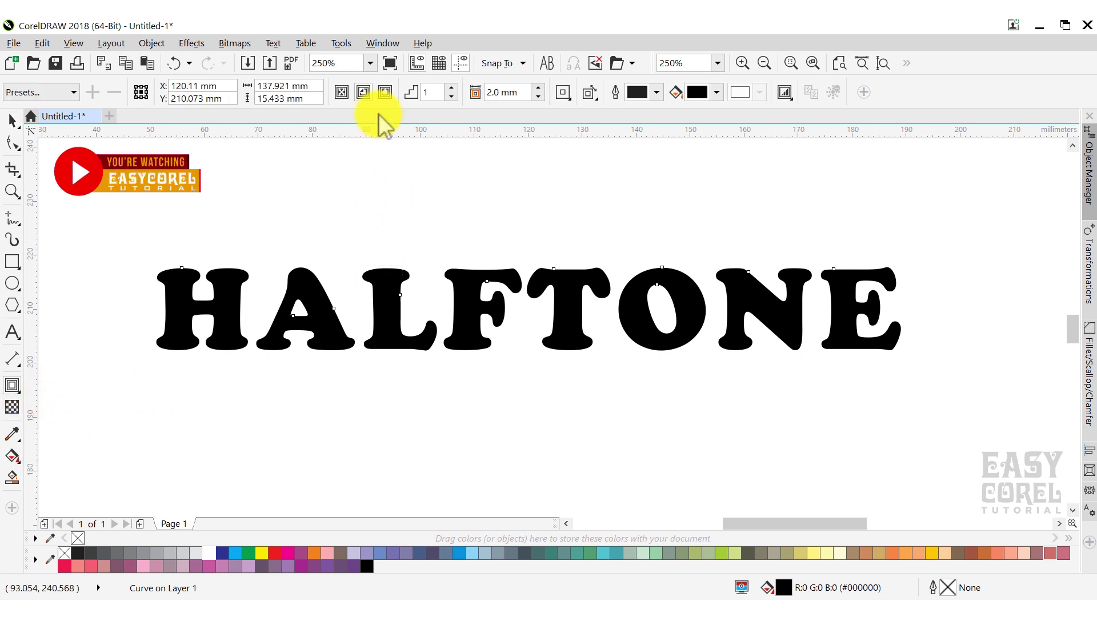
left_click(365, 93)
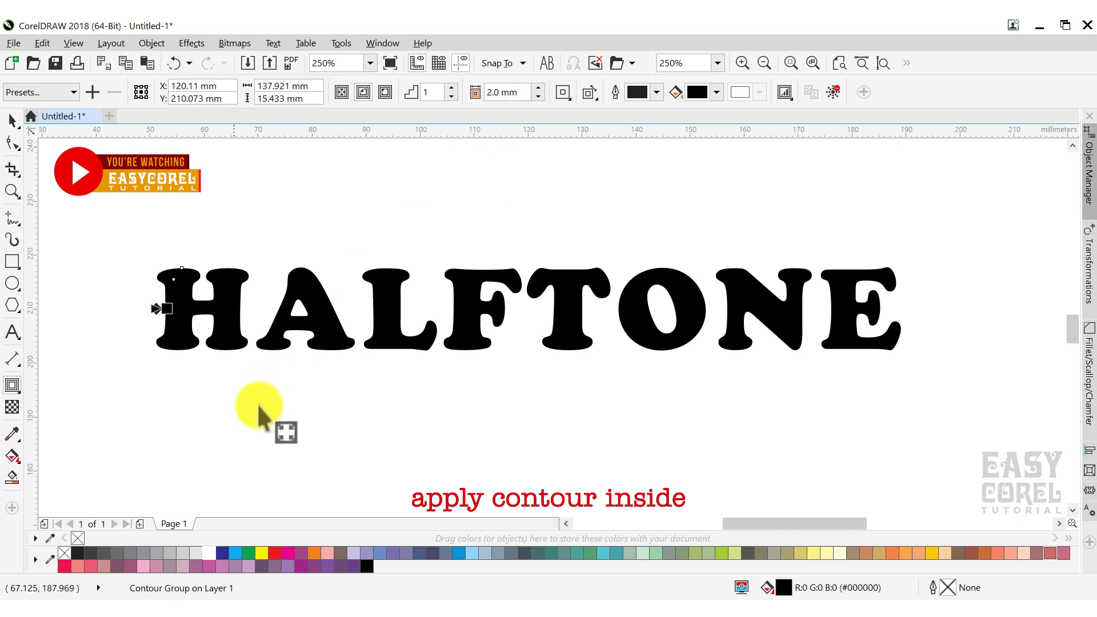
left_click(275, 552)
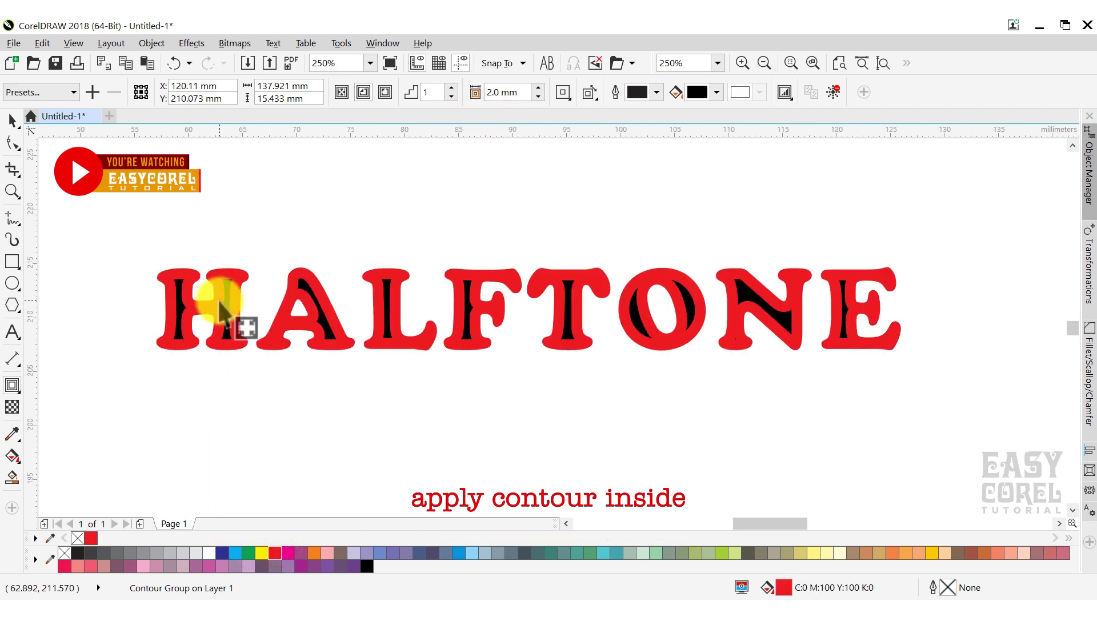
Step: Set the contour offset of the lettering to 0.5 mm
scroll(225, 304, "up", 2)
double_click(495, 93)
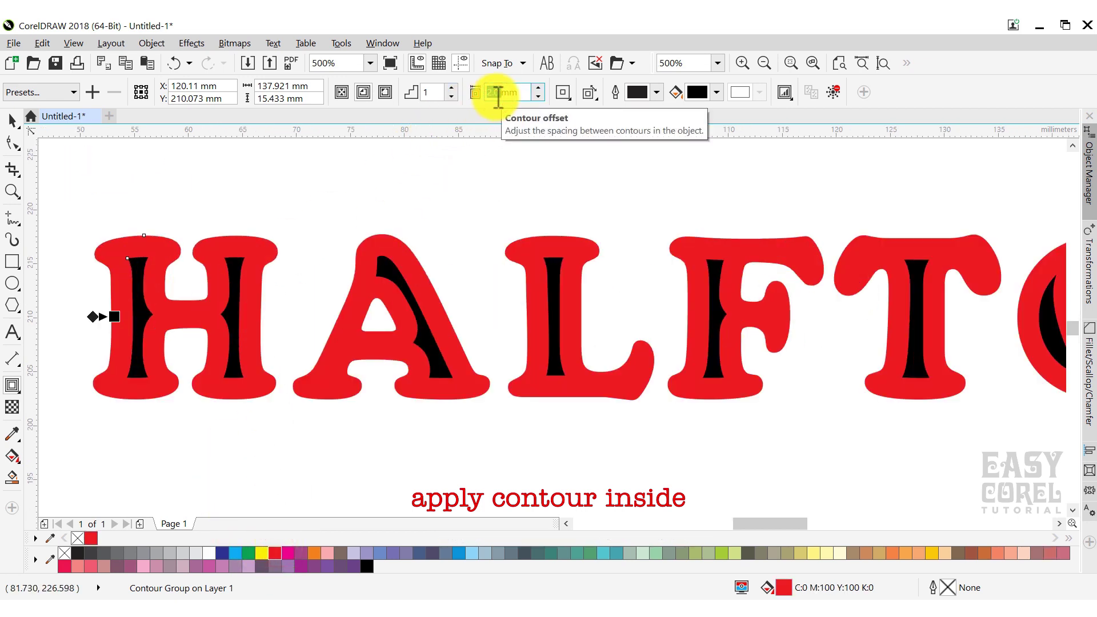
key("Return")
key("BackSpace")
key("BackSpace")
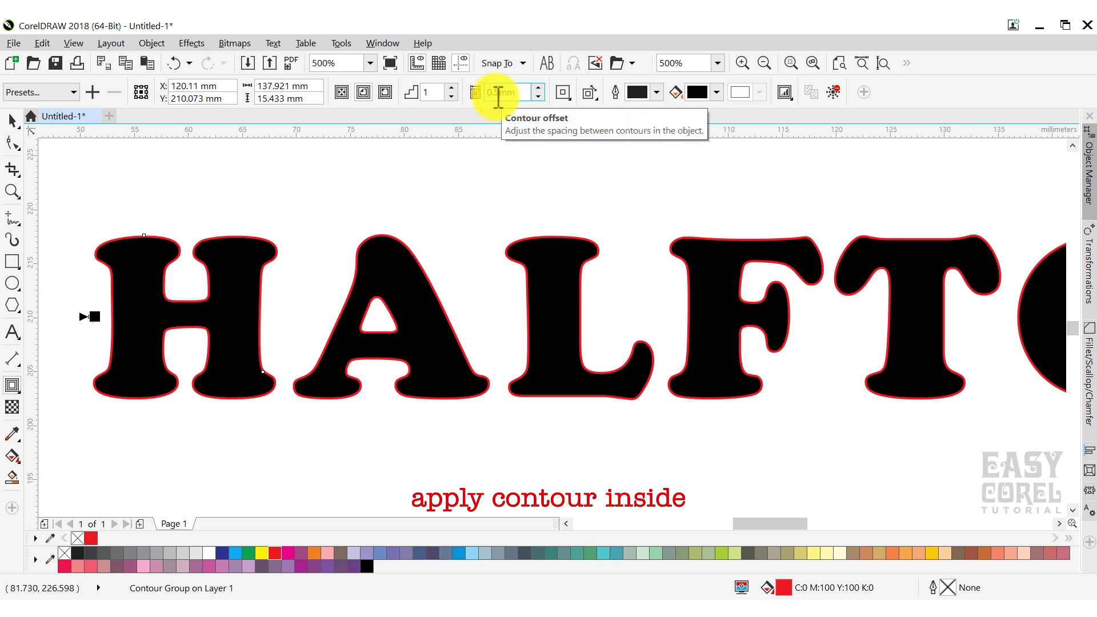
Step: Break the contour group apart to separate the black inner letters from the red base letters
scroll(485, 196, "down", 2)
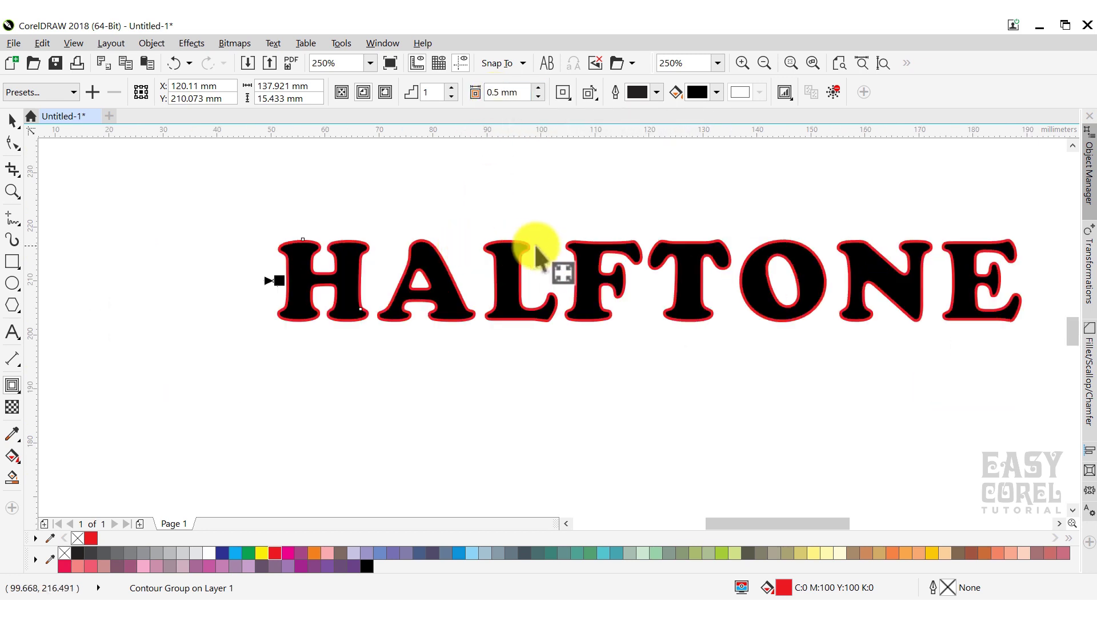
scroll(563, 251, "down", 2)
scroll(598, 245, "up", 2)
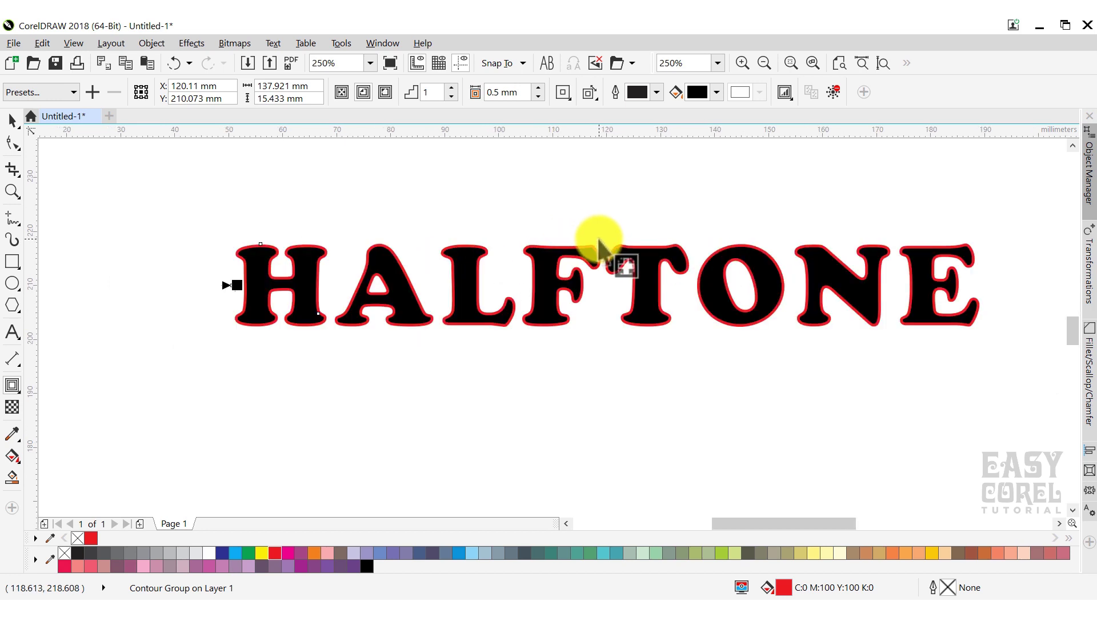
right_click(552, 266)
left_click(596, 301)
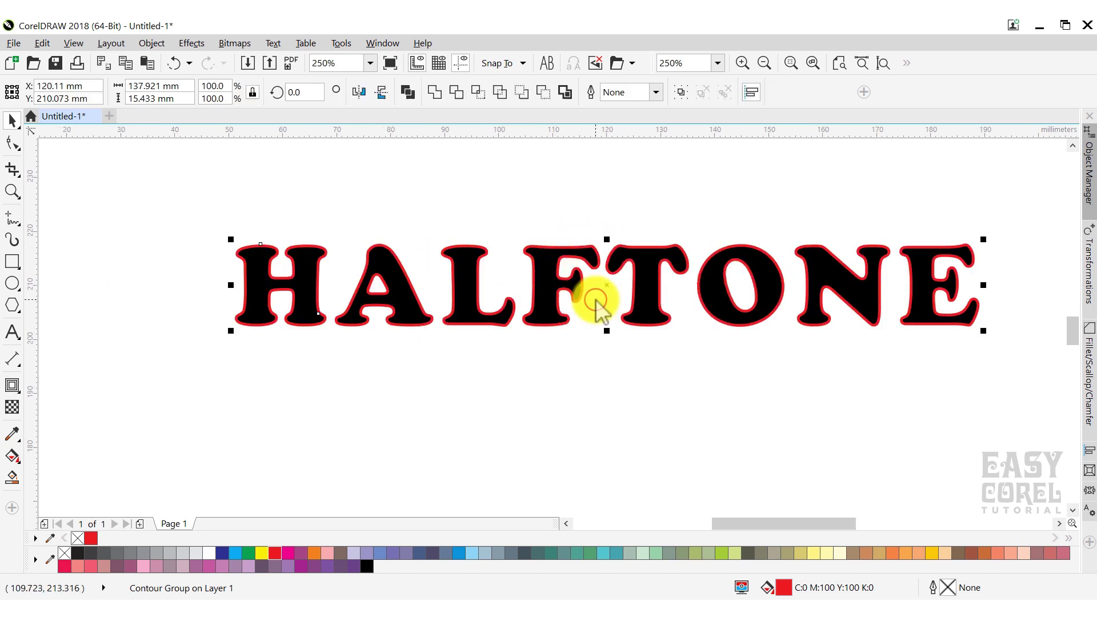
Step: Create a rectangle that exactly encloses both lettering objects and move it straight down below the word
left_click(599, 379)
left_click_drag(216, 208, 998, 389)
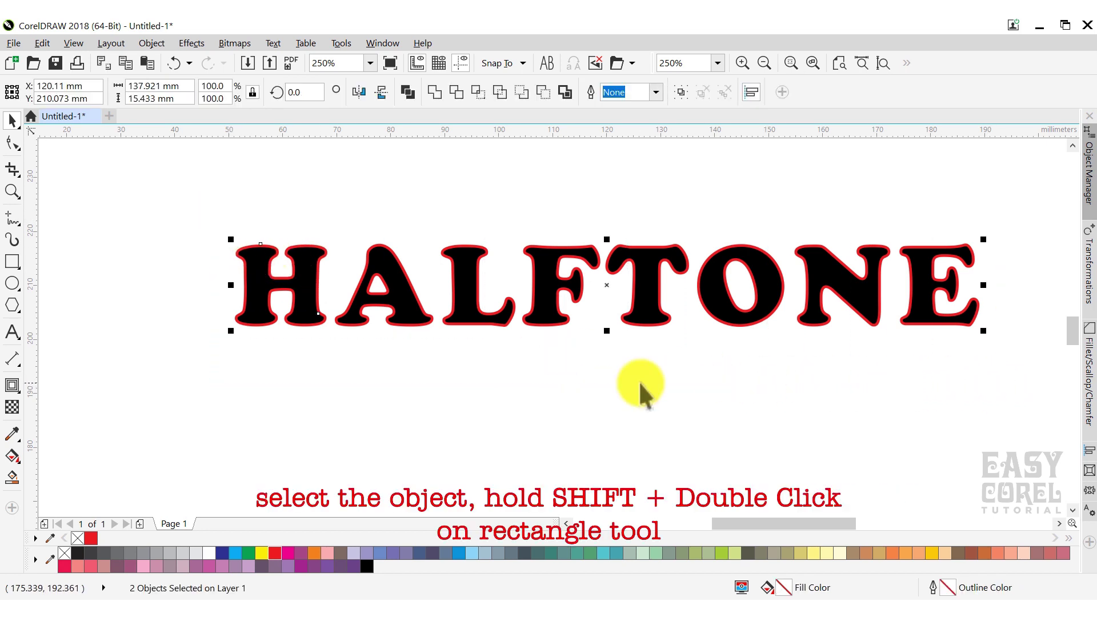
double_click(13, 262, "shift")
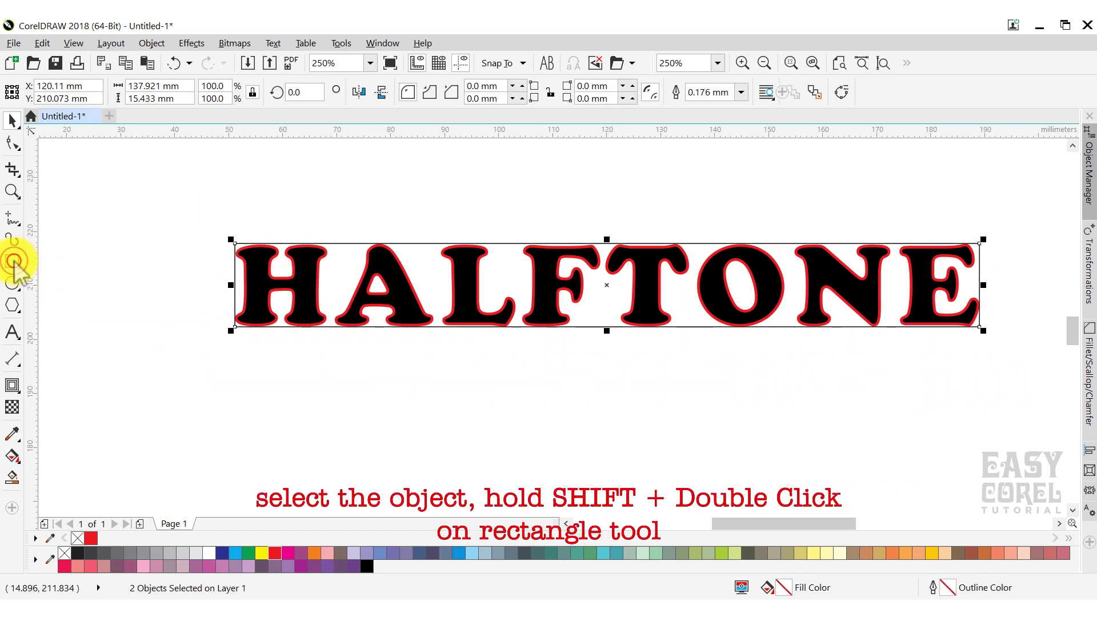
left_click_drag(601, 245, 605, 374)
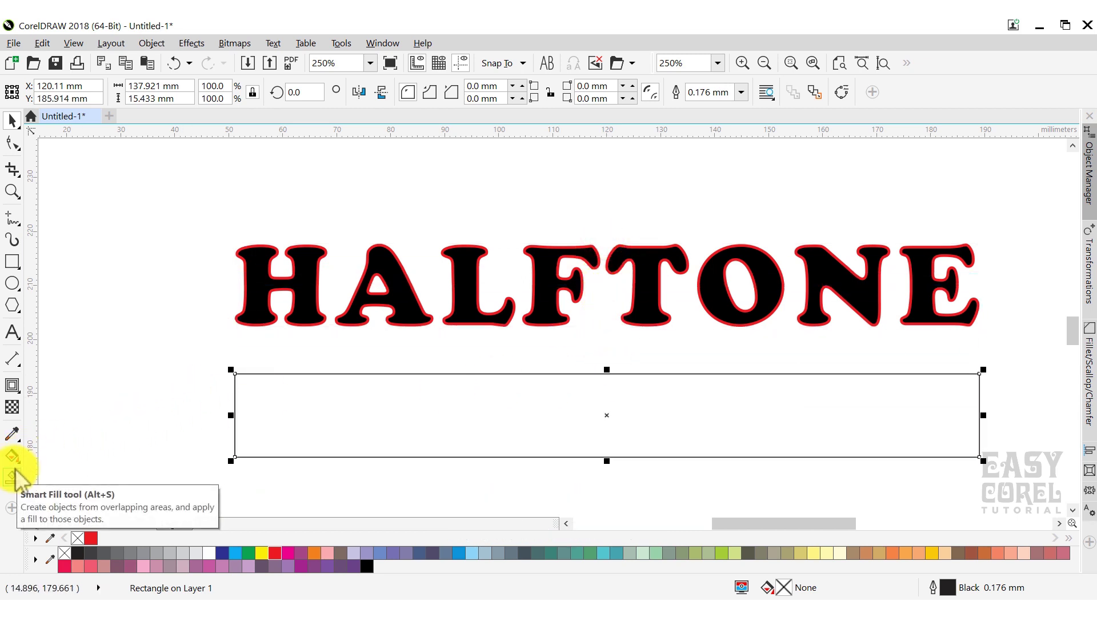
Step: Apply a vertical fountain fill to the rectangle, black at the bottom to white at the top, and remove its outline
left_click(57, 456)
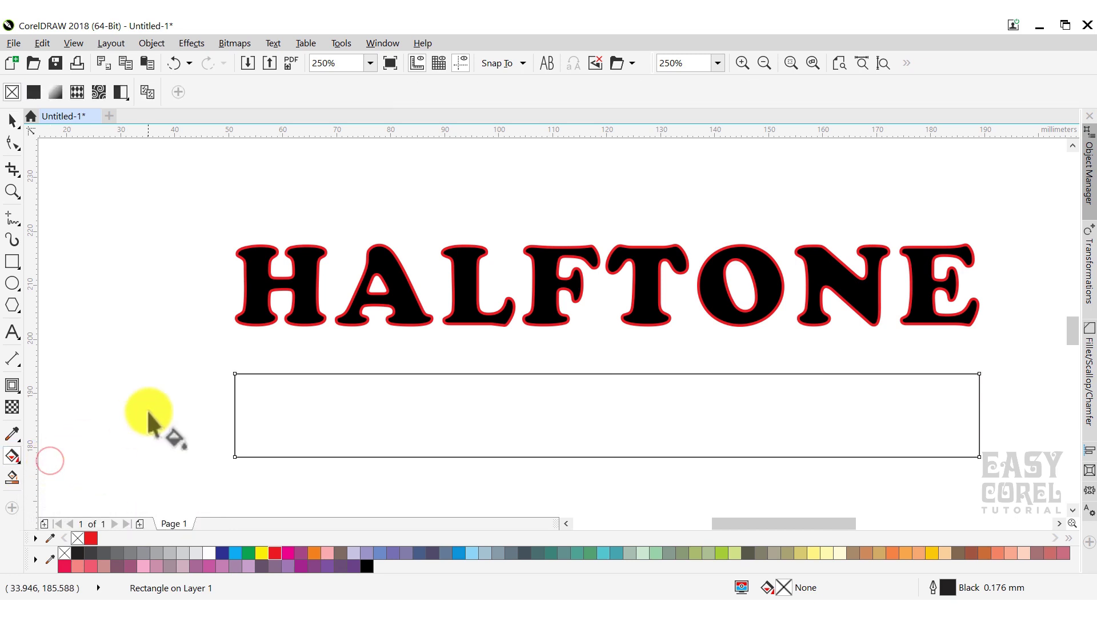
left_click_drag(582, 461, 590, 398)
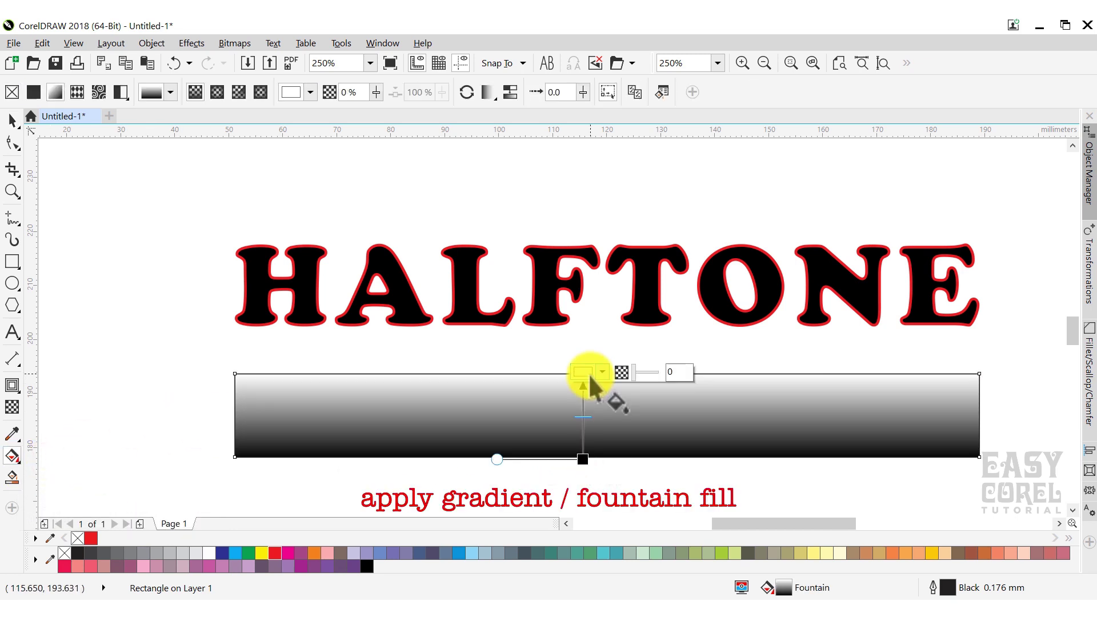
key("space")
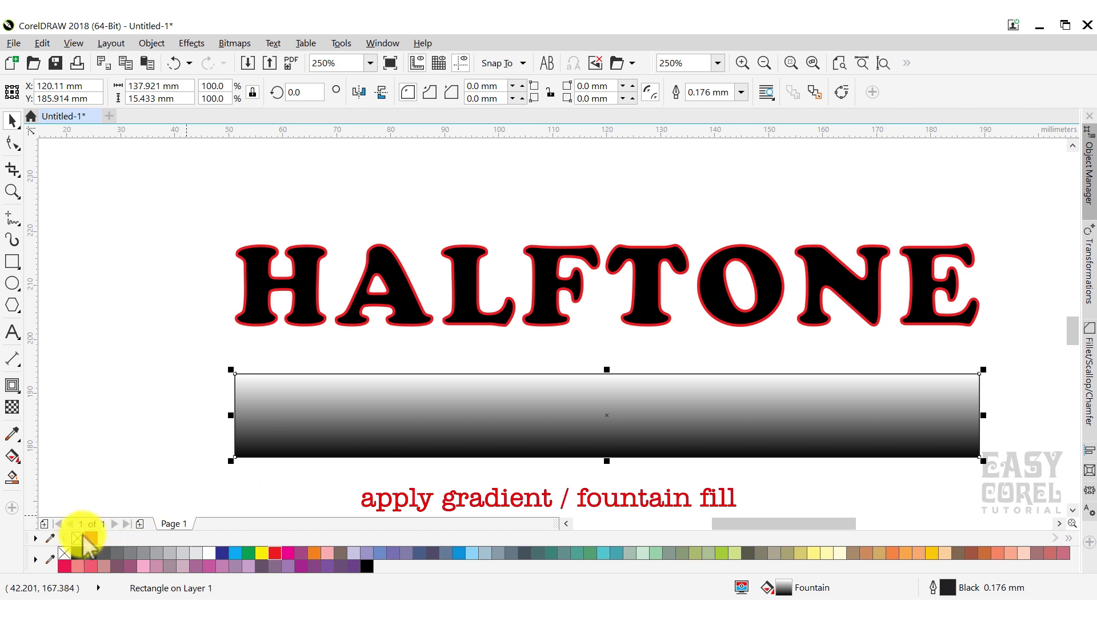
right_click(78, 538)
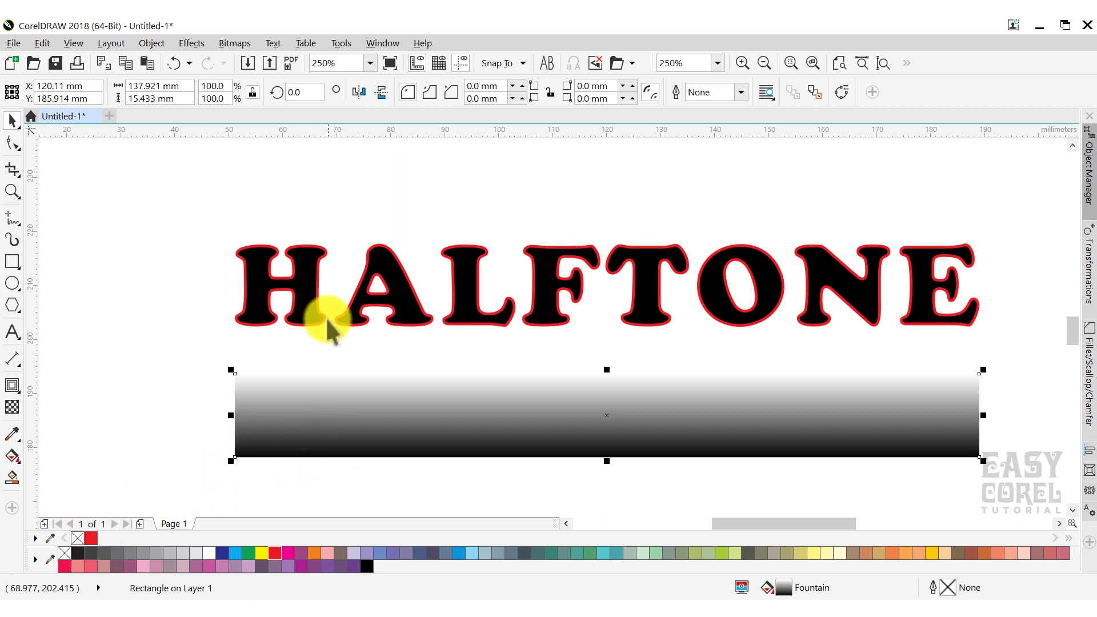
Step: Convert the gradient rectangle to a bitmap in CMYK Color (32-bit) at 2000 dpi
left_click(235, 44)
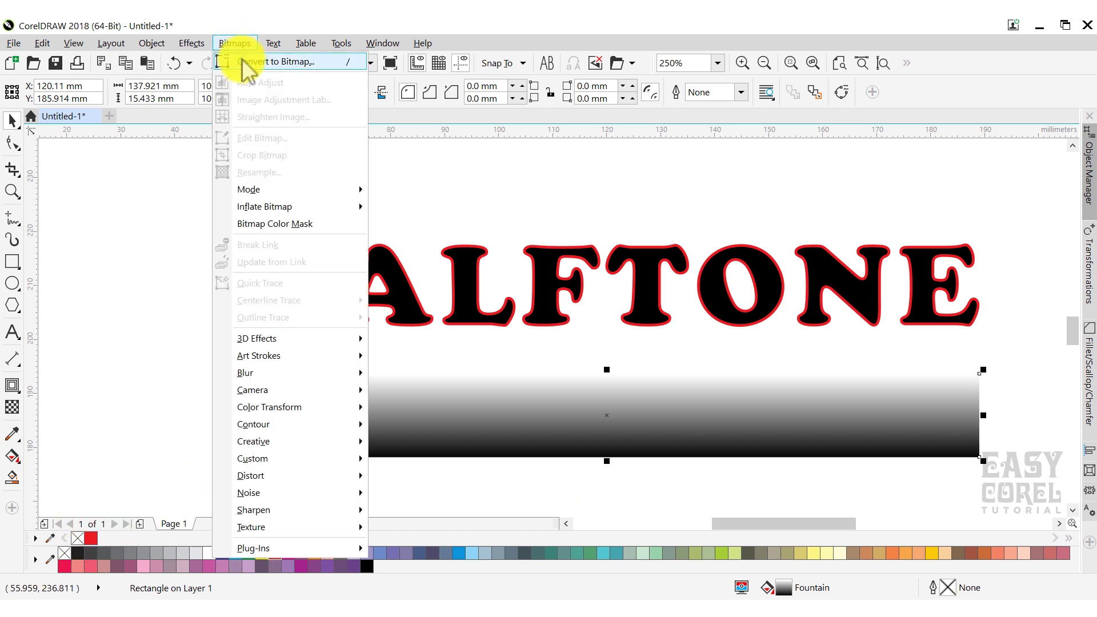
left_click(241, 61)
left_click(536, 276)
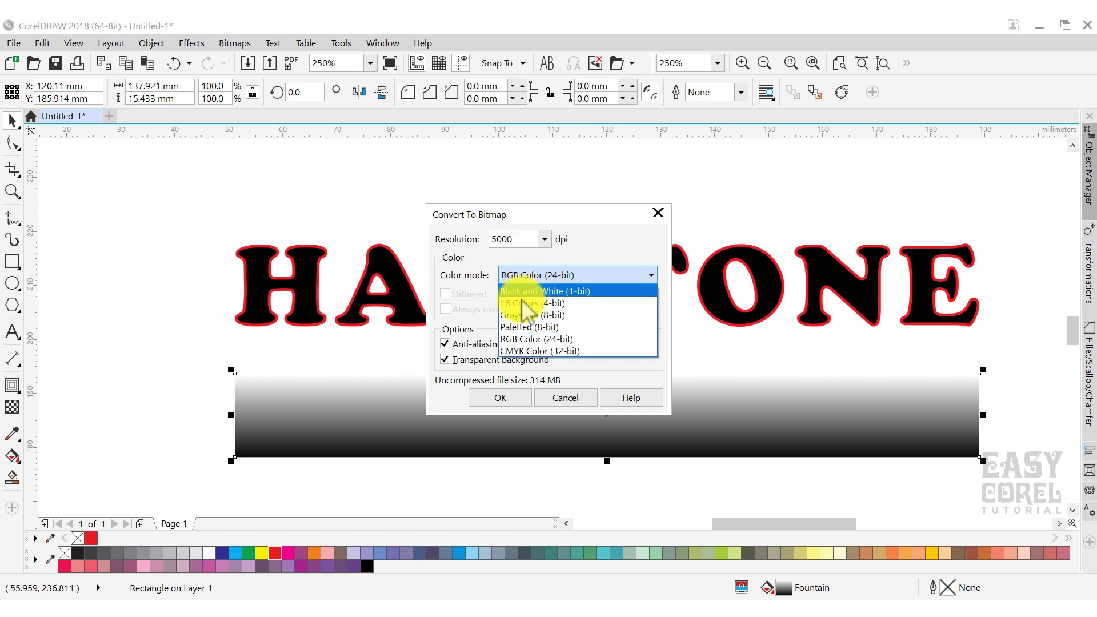
left_click(522, 351)
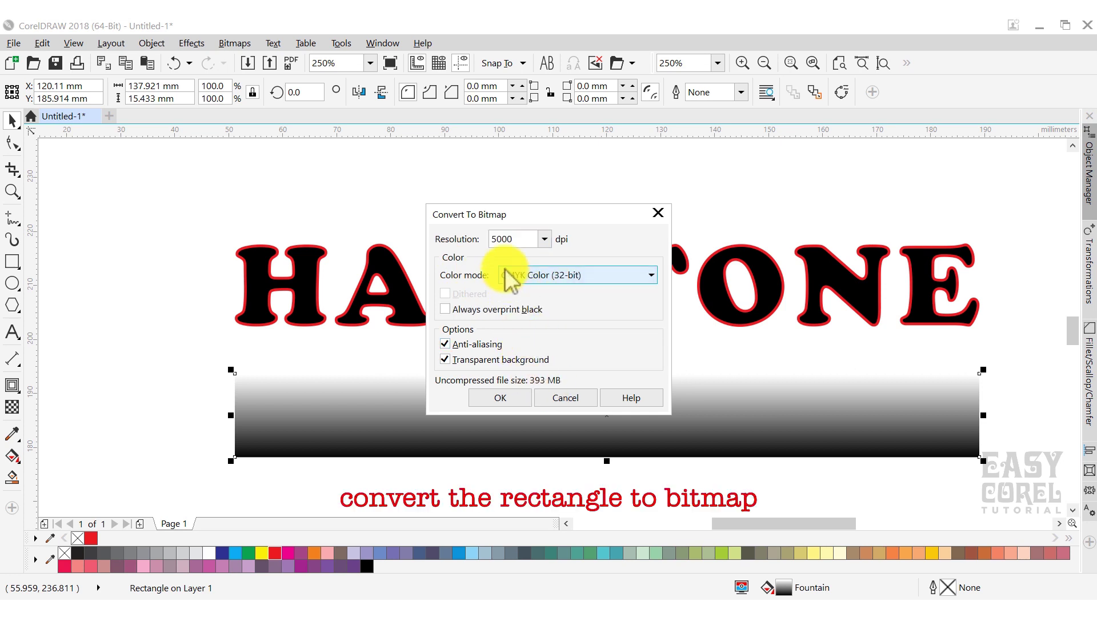
left_click_drag(518, 239, 484, 244)
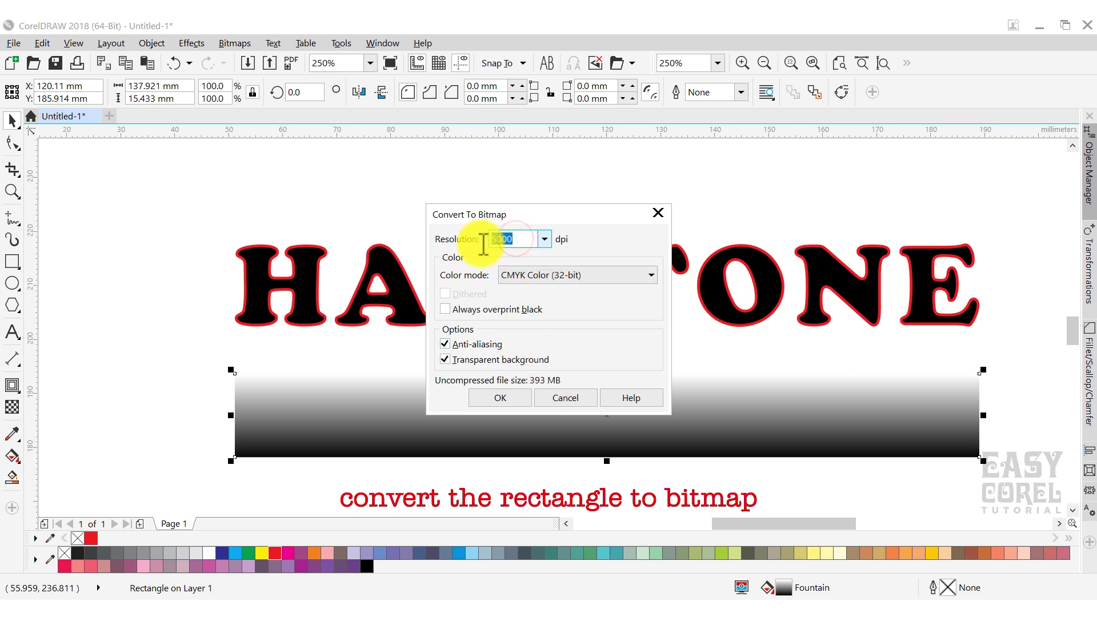
type("2000")
left_click(517, 400)
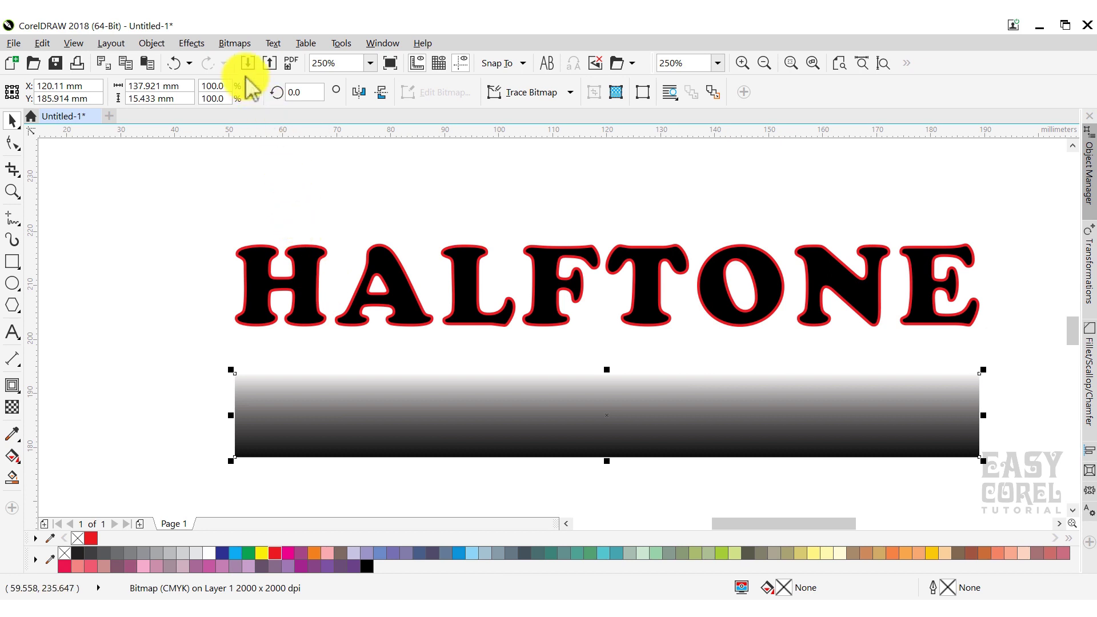
Step: Convert the bitmap to Black and White (1-bit) using the Halftone method, Round screen type, 45 degrees and 1 line per millimeter
left_click(235, 43)
mouse_move(263, 189)
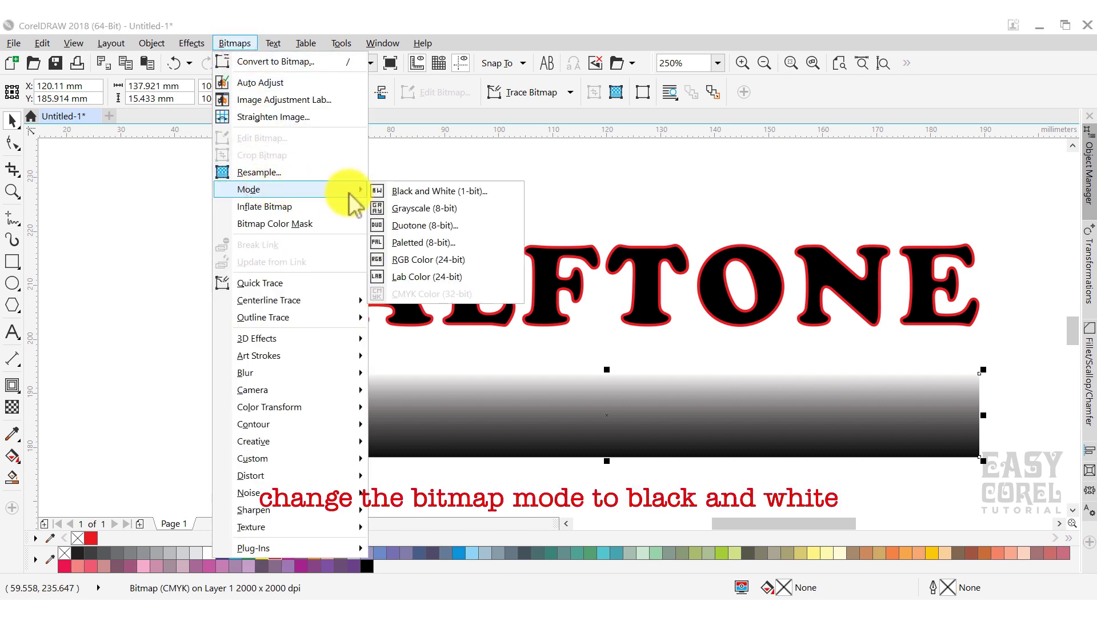
left_click(412, 190)
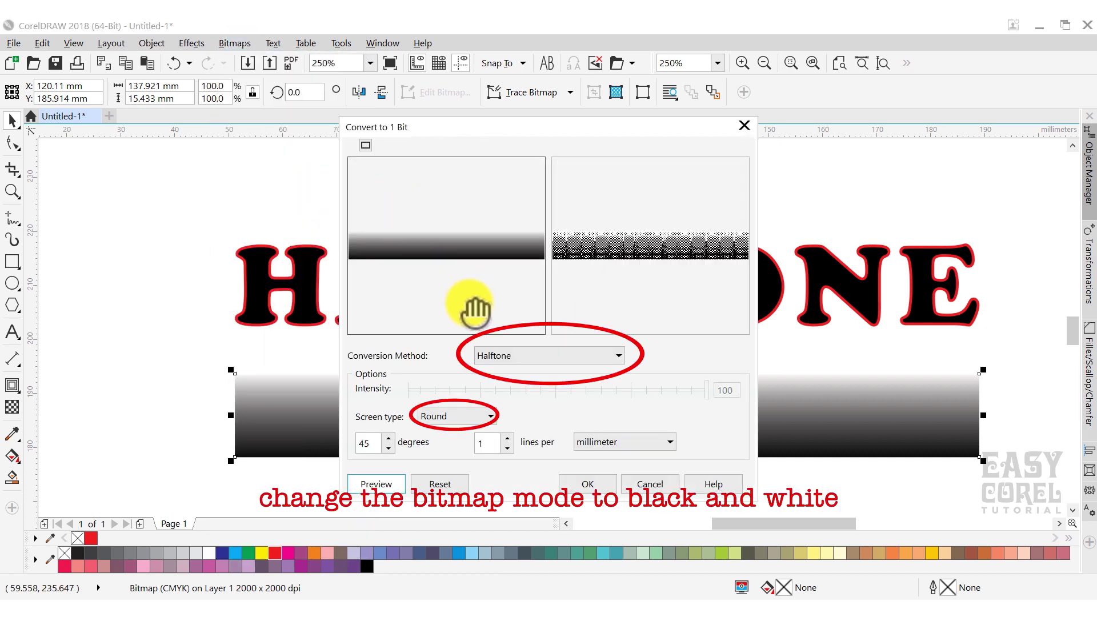
left_click(451, 265)
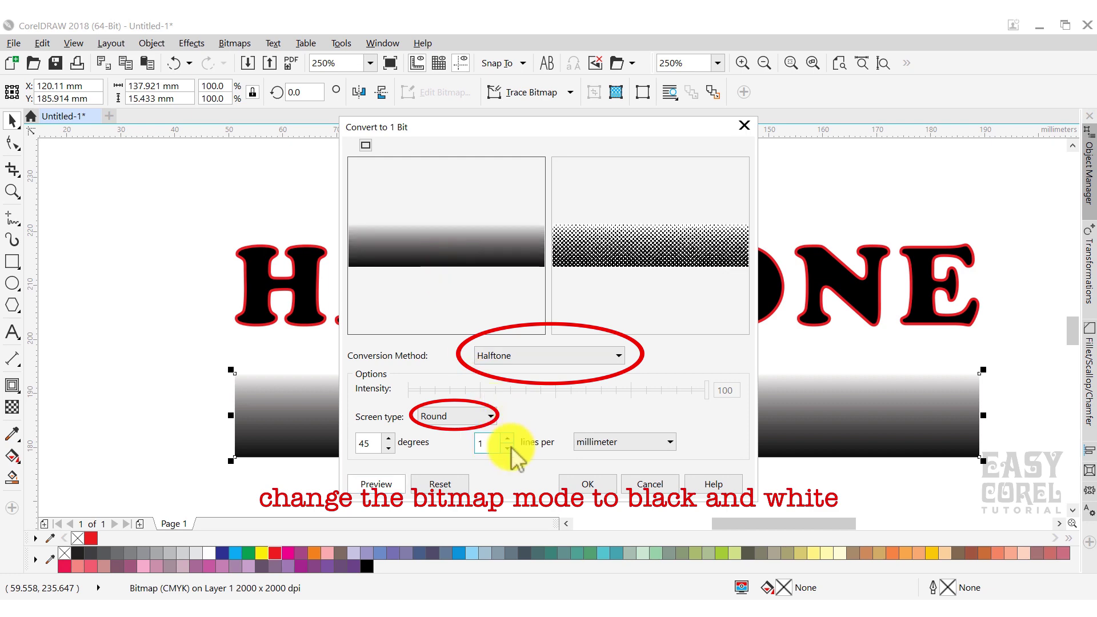
left_click(487, 248)
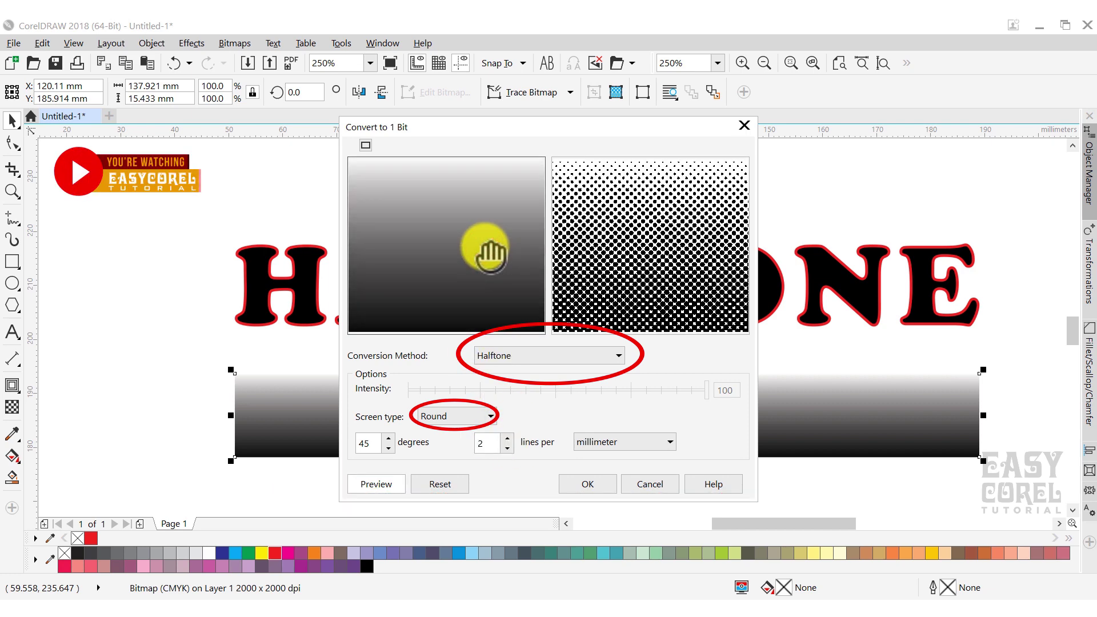
left_click(485, 210)
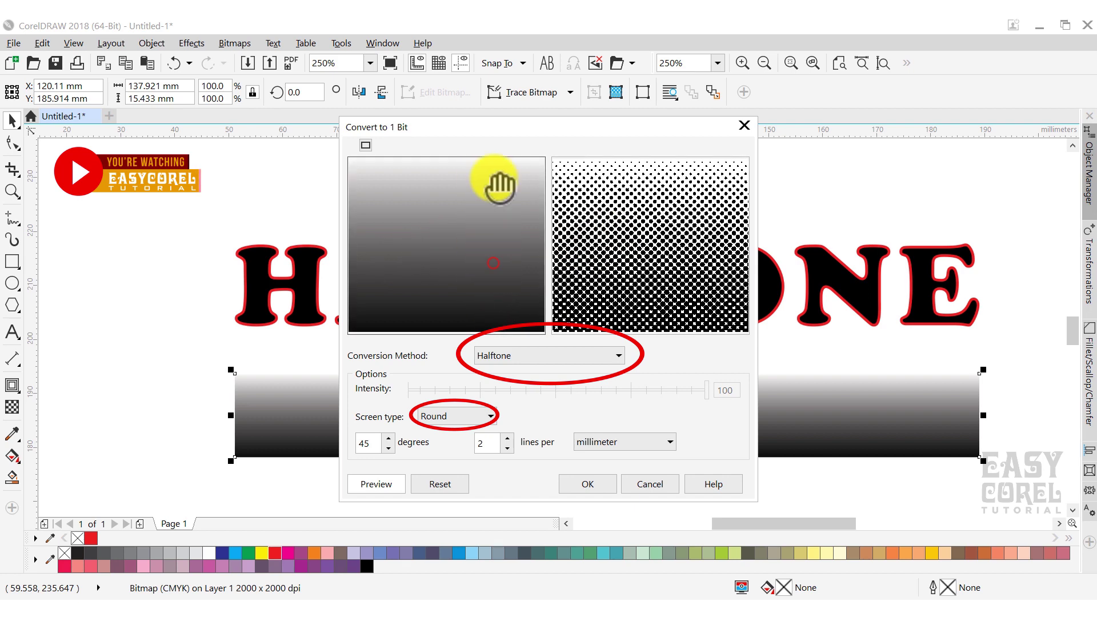
left_click(506, 447)
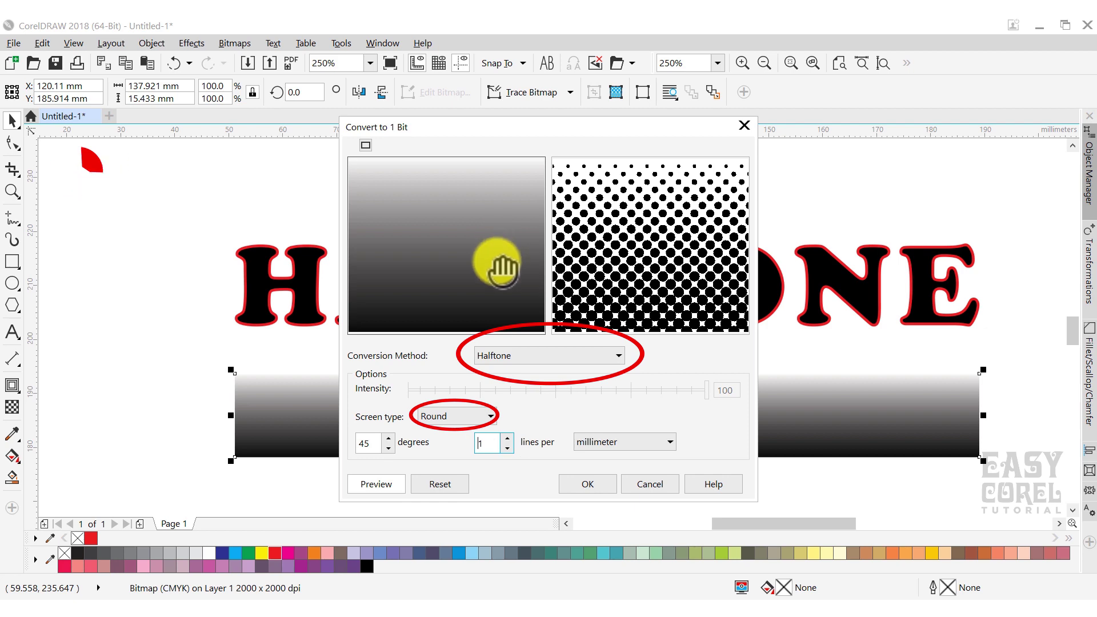
left_click(581, 487)
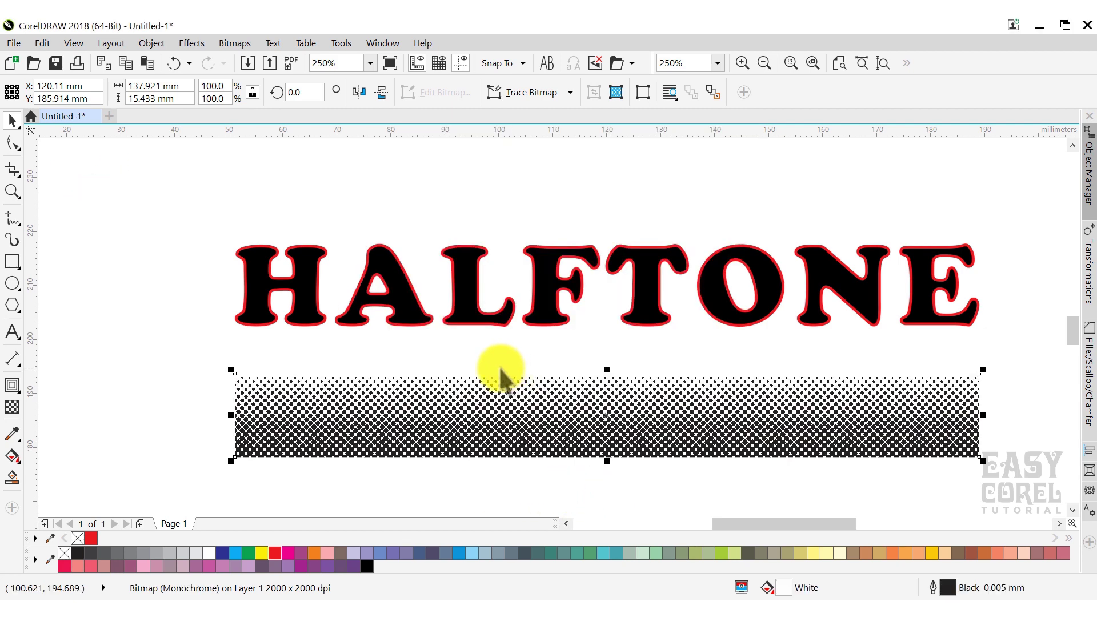
Step: Outline-trace the halftone bitmap as a Detailed logo, accepting the bitmap reduction and using maximum detail
scroll(485, 424, "up", 2)
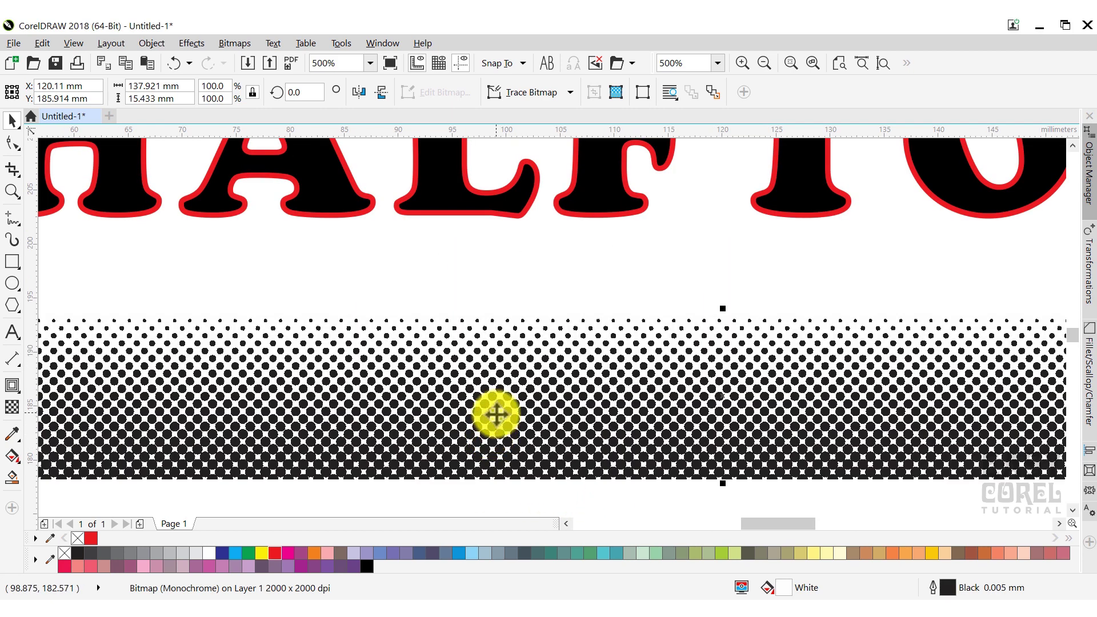
left_click(537, 92)
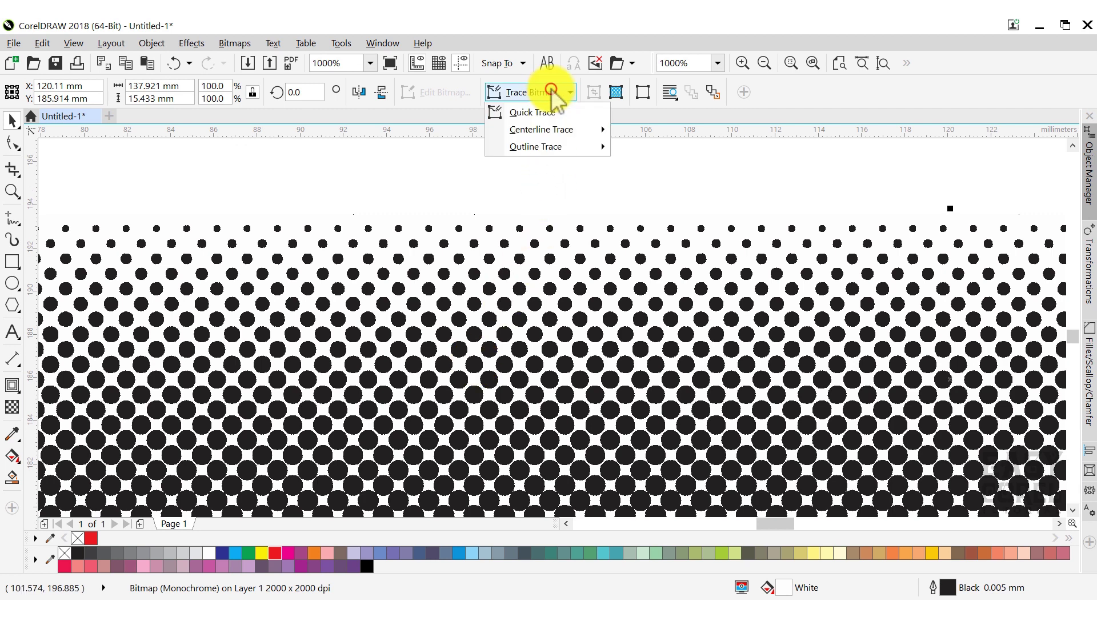
mouse_move(555, 148)
left_click(648, 183)
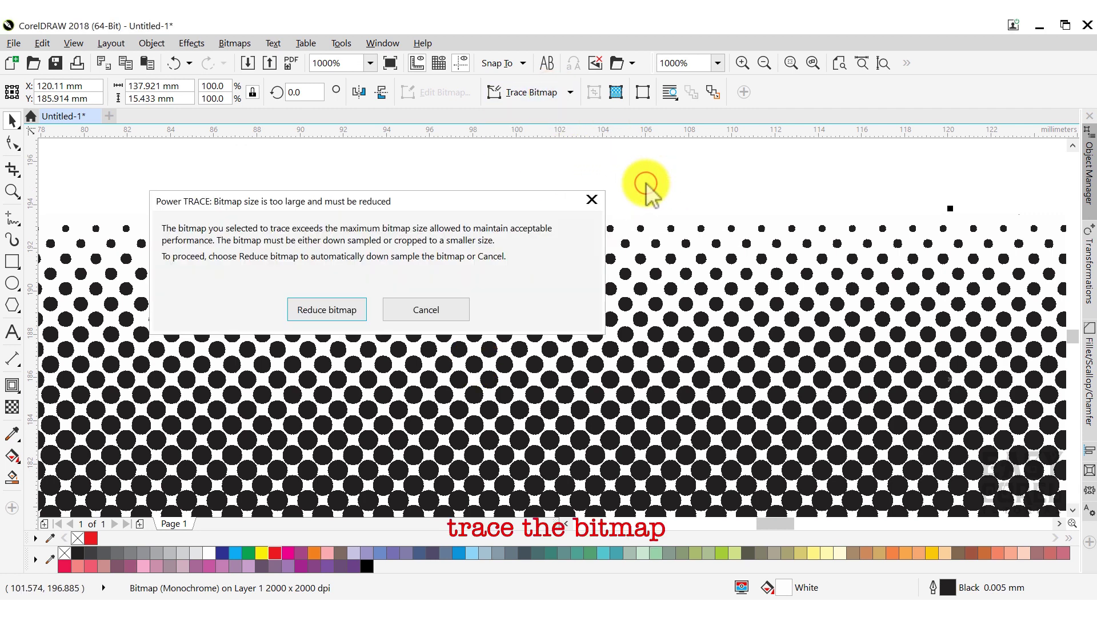
left_click(353, 309)
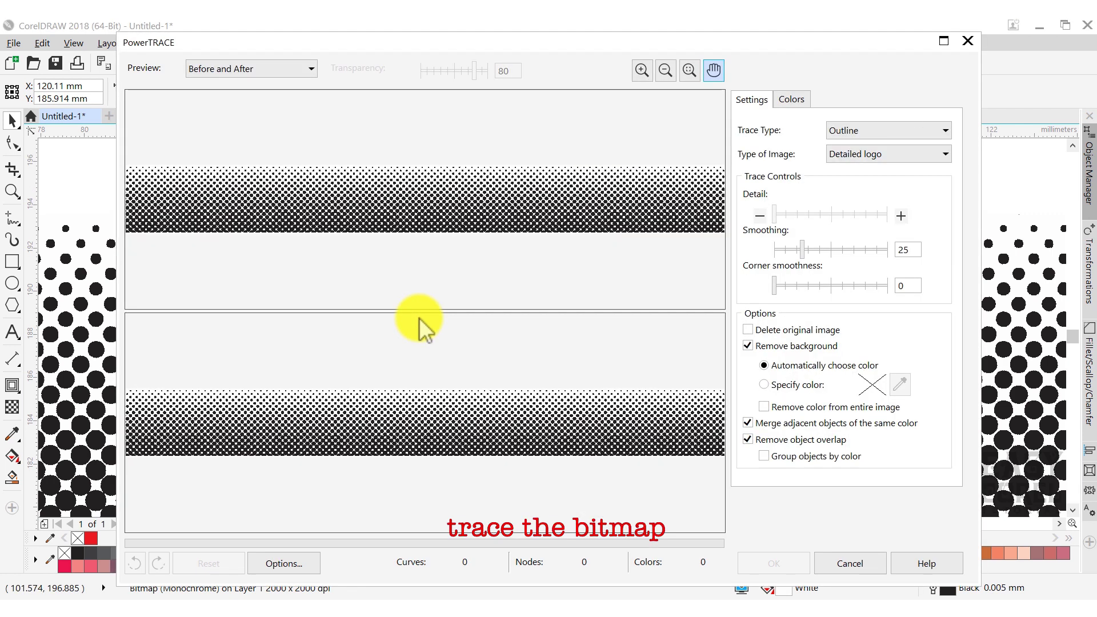
left_click(887, 215)
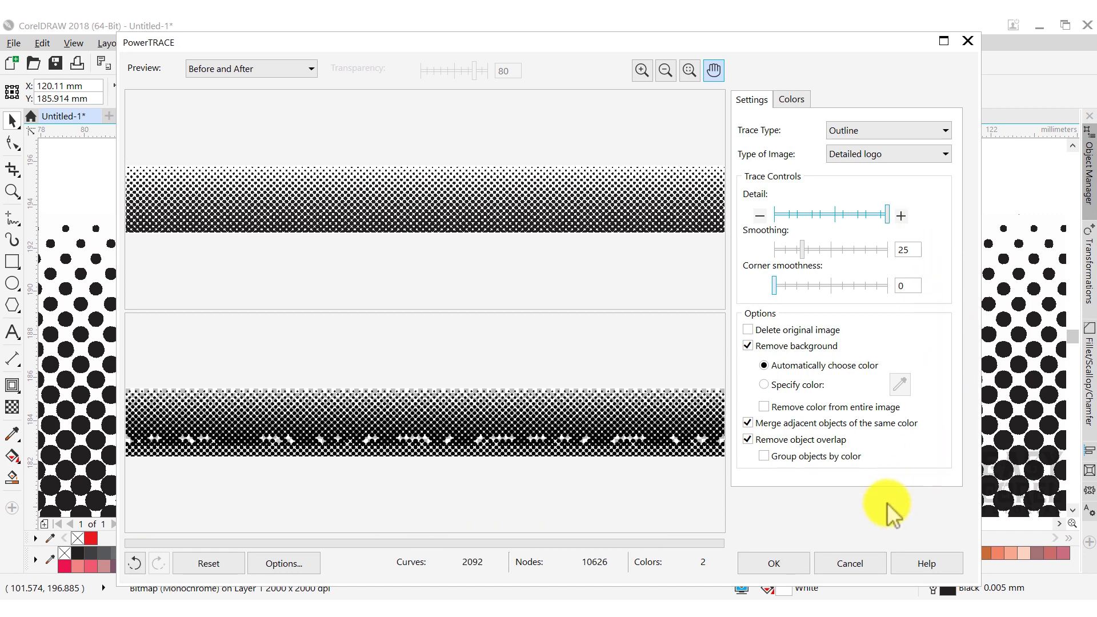
left_click(797, 567)
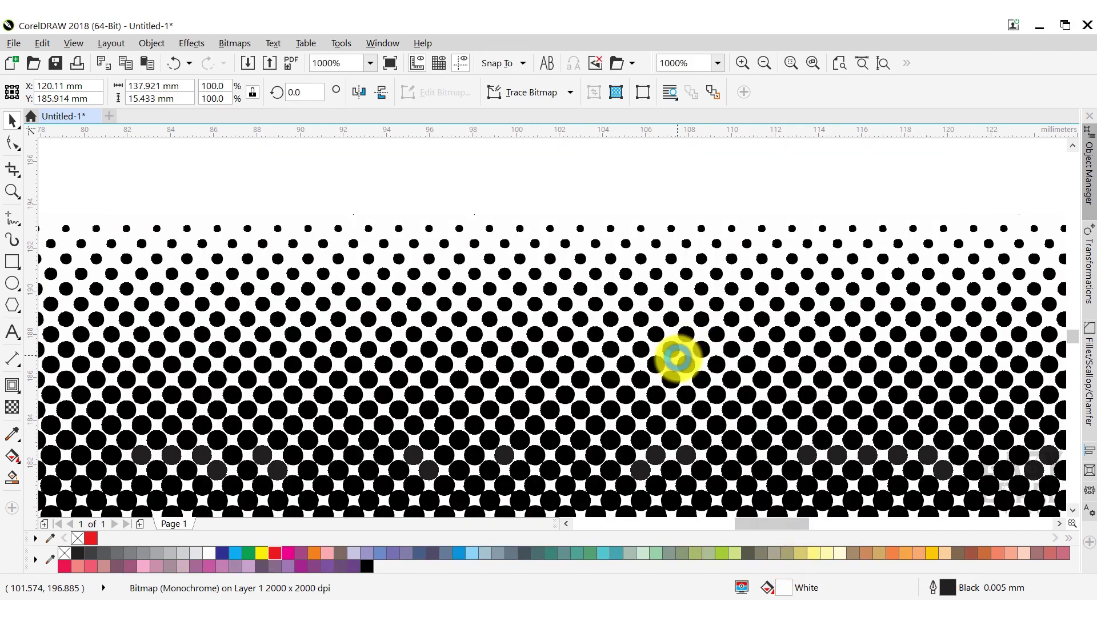
Step: Separate the traced dots from the original bitmap, delete the bitmap and move the tracing up just beneath the word
scroll(678, 355, "down", 1)
scroll(678, 355, "down", 1)
left_click_drag(741, 367, 703, 457)
left_click(698, 369)
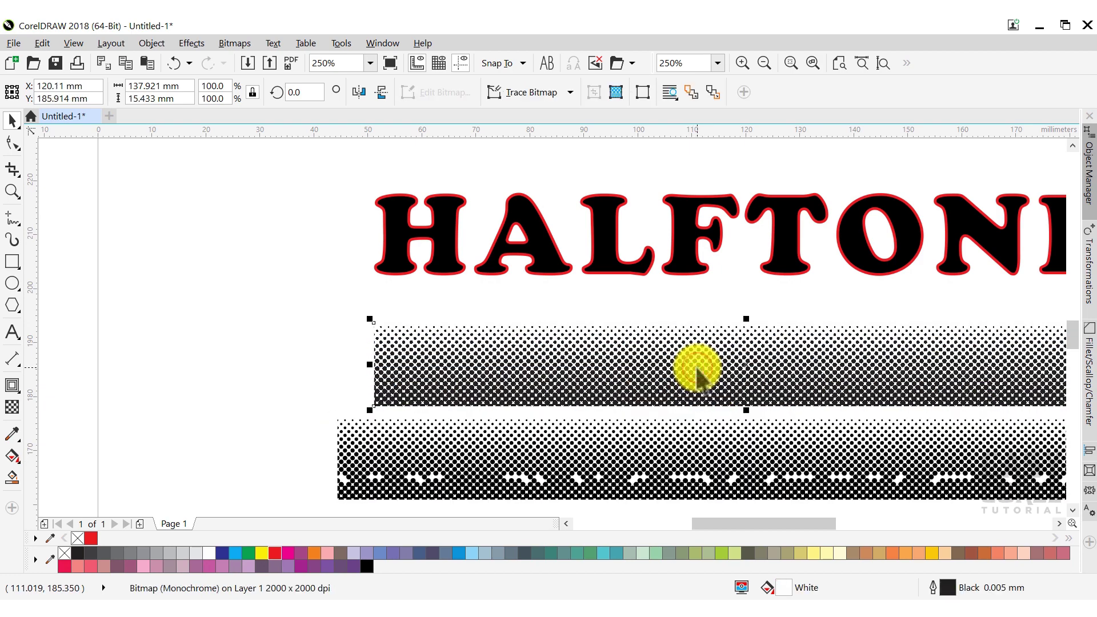
right_click(698, 370)
left_click(709, 352)
left_click_drag(708, 451, 710, 335)
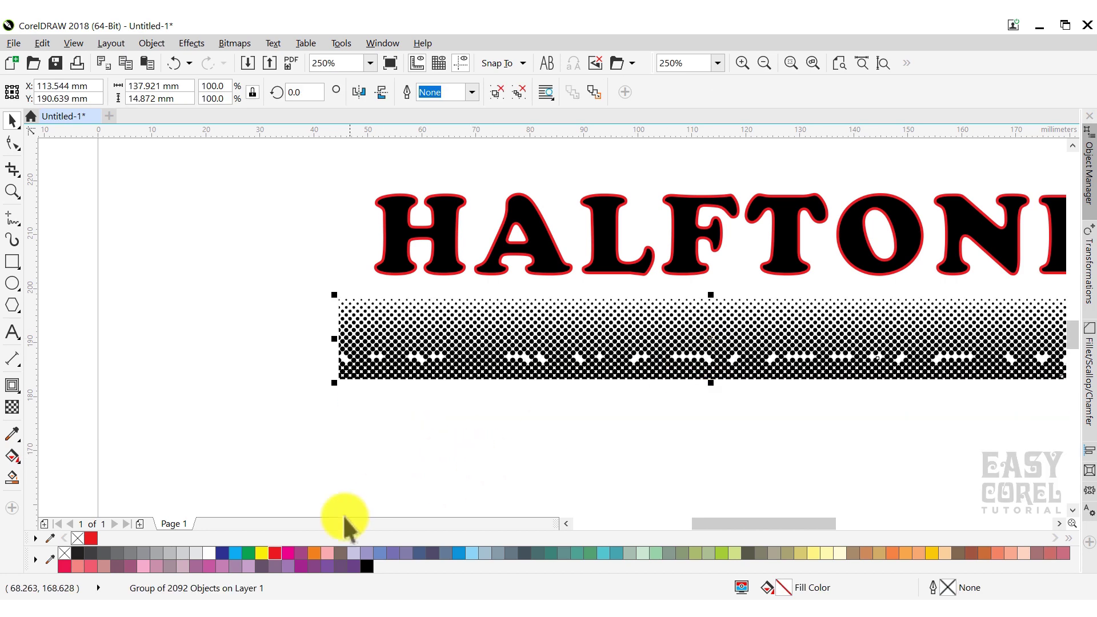
Step: Fill the traced dots with orange C:0 M:60 Y:100 K:0 and inspect the broken dots along the lower part
left_click_drag(313, 553, 453, 337)
scroll(629, 357, "up", 3)
scroll(650, 364, "up", 3)
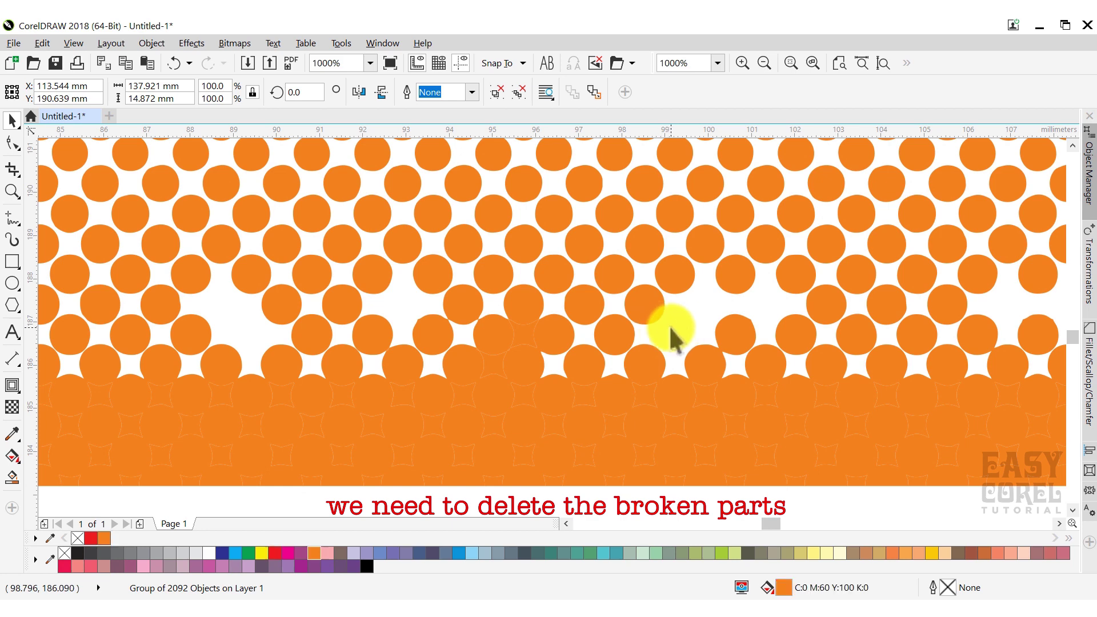
scroll(645, 364, "down", 1)
scroll(643, 363, "down", 5)
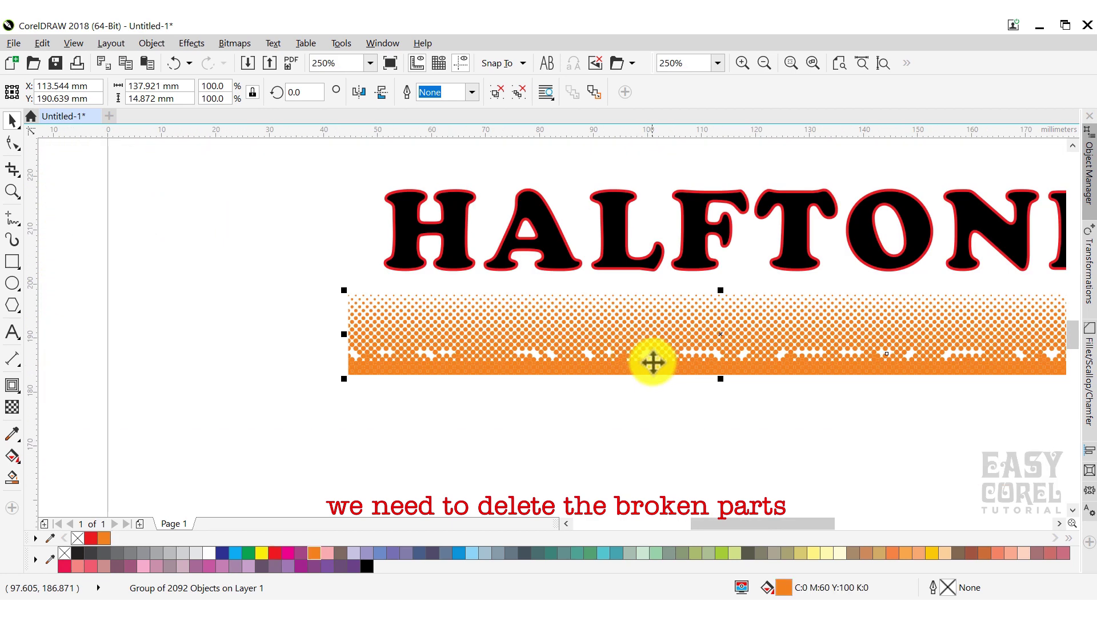
scroll(828, 358, "up", 1)
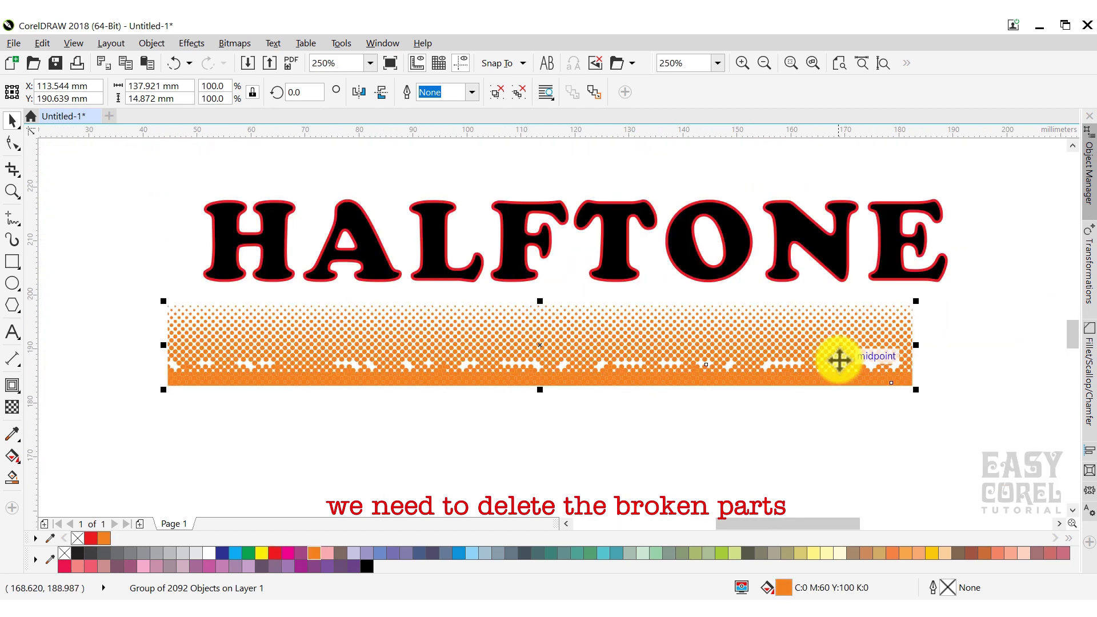
Step: Ungroup the traced dots and delete the broken rows and everything below them
left_click(497, 92)
left_click_drag(959, 361, 166, 428)
key("Delete")
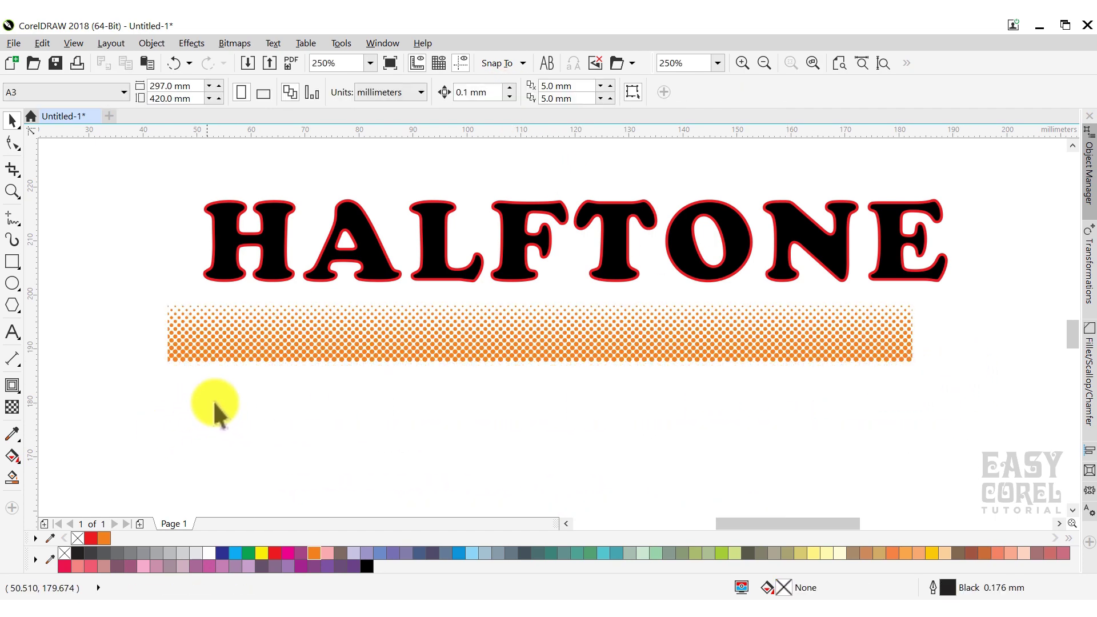
Step: Group the remaining orange dots and place them over the lower part of the word HALFTONE
left_click_drag(954, 435, 135, 306)
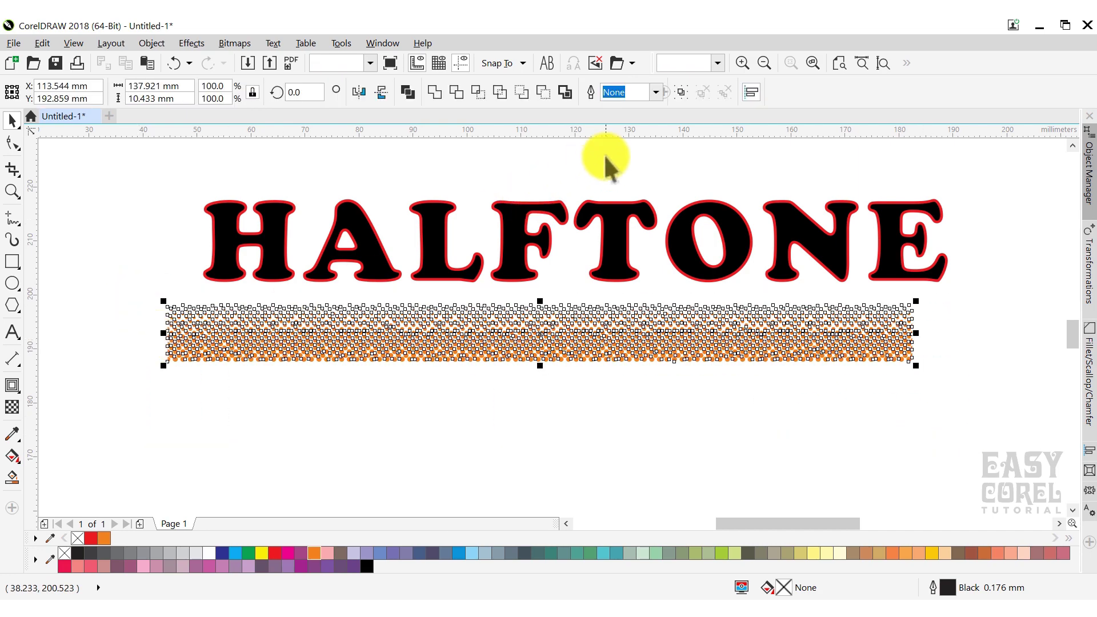
left_click_drag(220, 347, 256, 267)
key("ctrl+g")
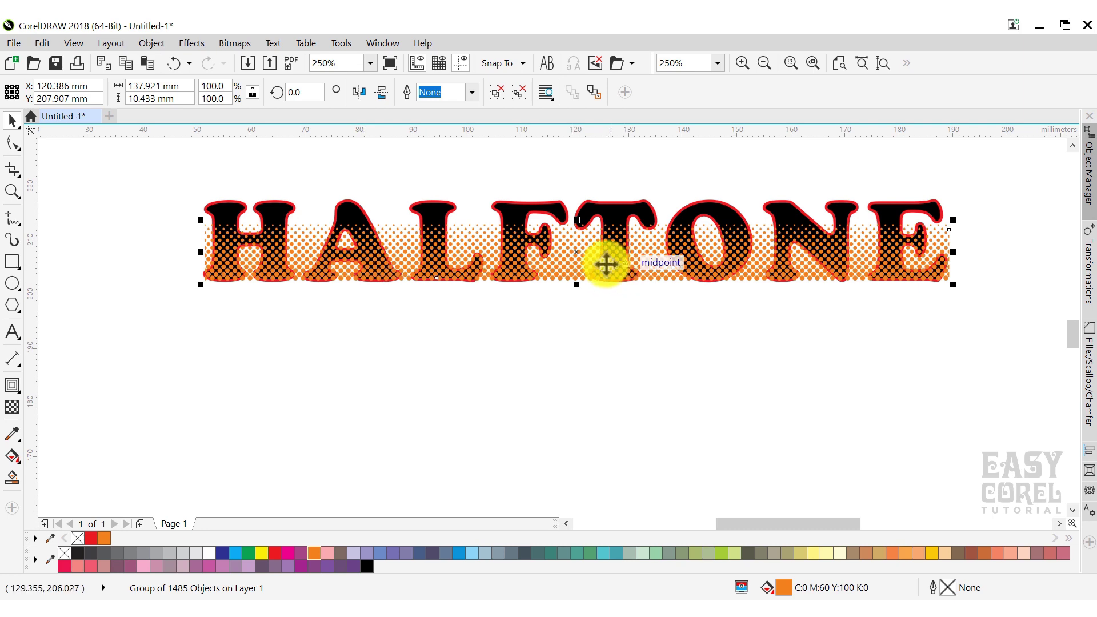
Step: PowerClip the orange dot group inside the black inner lettering
scroll(235, 245, "up", 2)
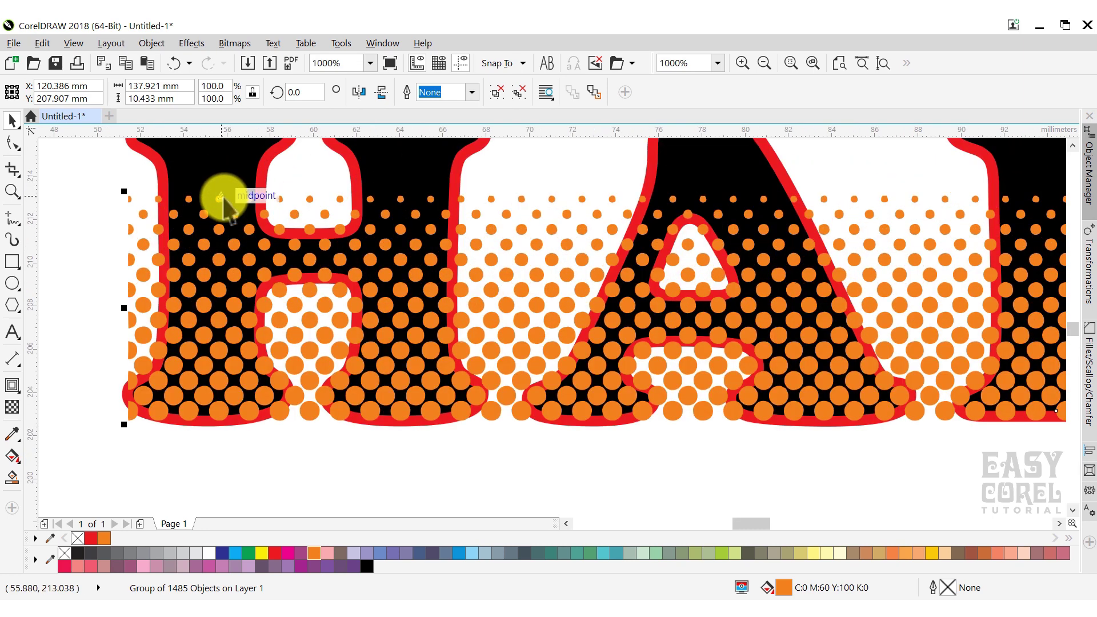
right_click(234, 242)
left_click(286, 188)
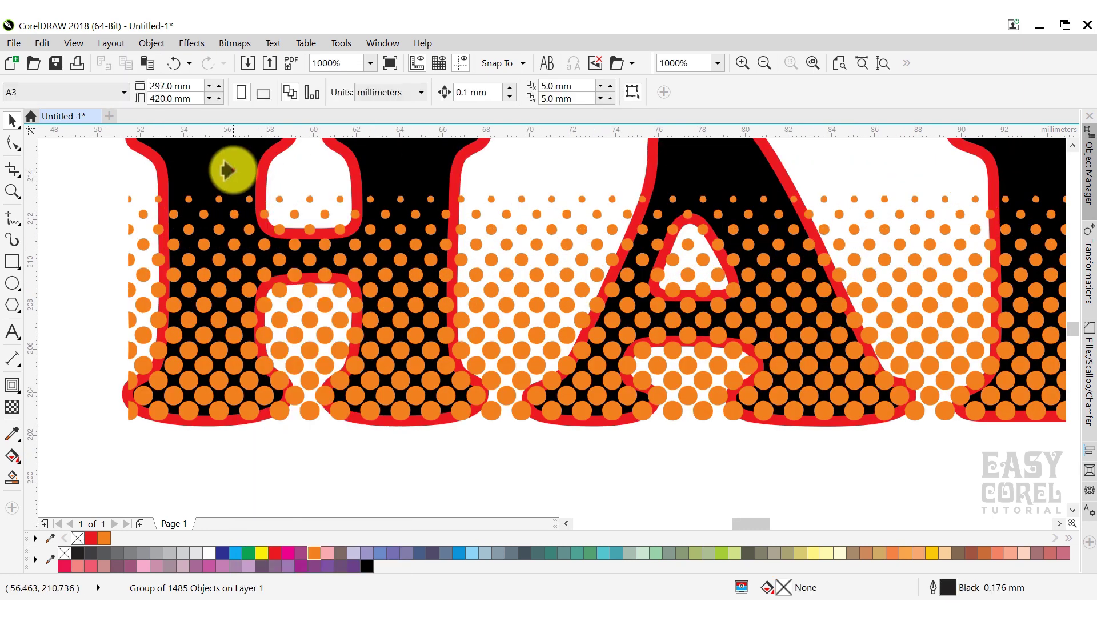
left_click(226, 170)
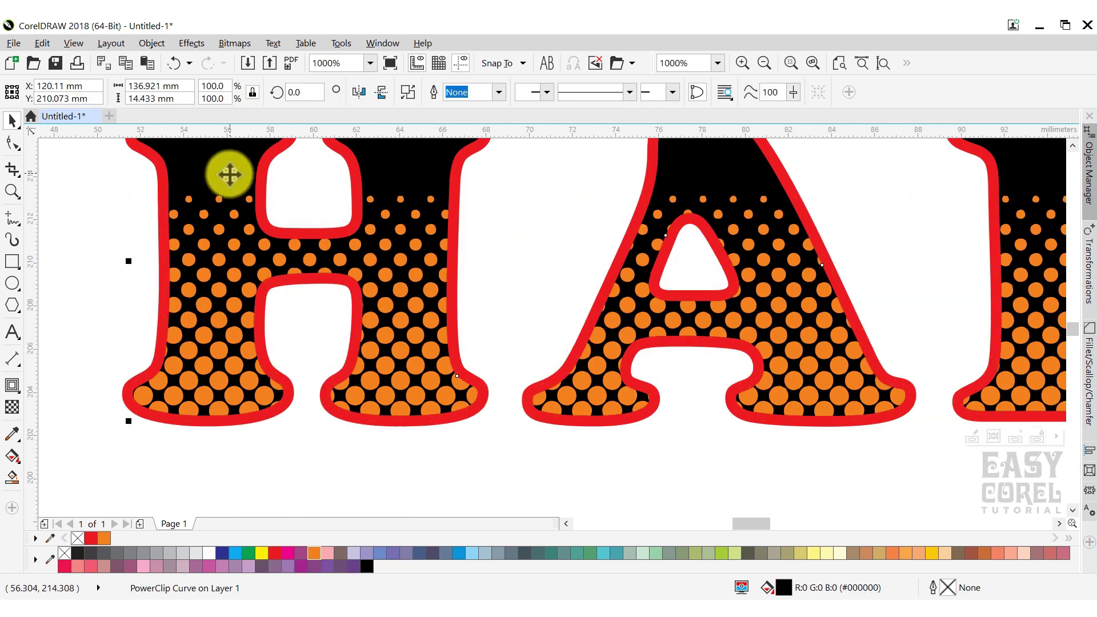
Step: Fill the PowerClip lettering with the same red as the outer lettering and deselect it
left_click(92, 537)
scroll(245, 350, "down", 4)
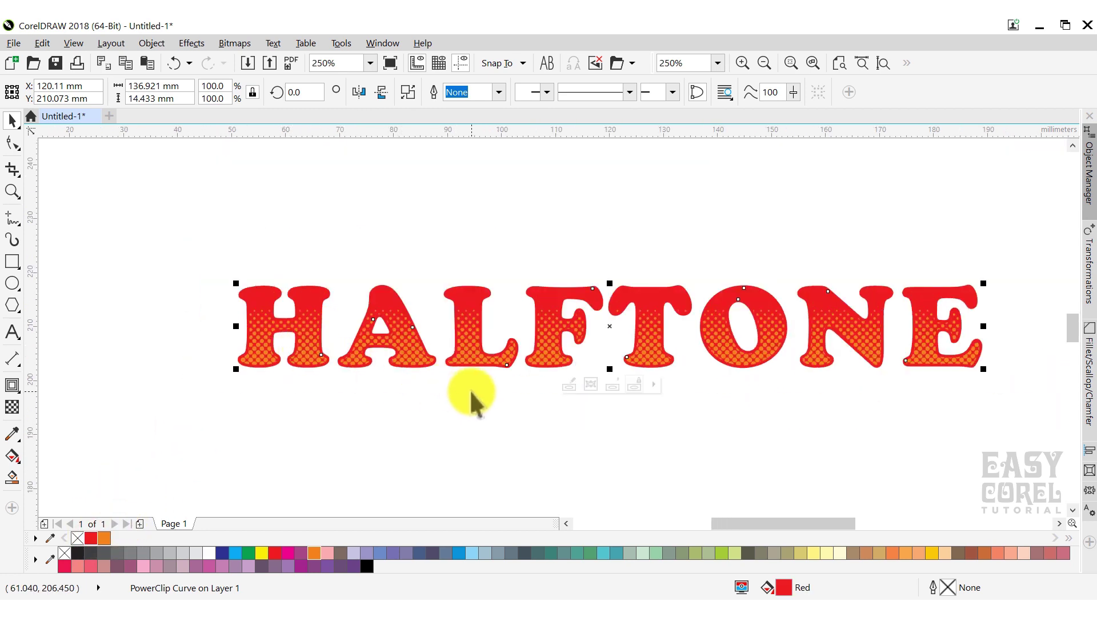
left_click(604, 432)
Step: Add a black block shadow to the outer red lettering, down to the right, about 3.4 mm deep at about 322 degrees
scroll(321, 292, "up", 4)
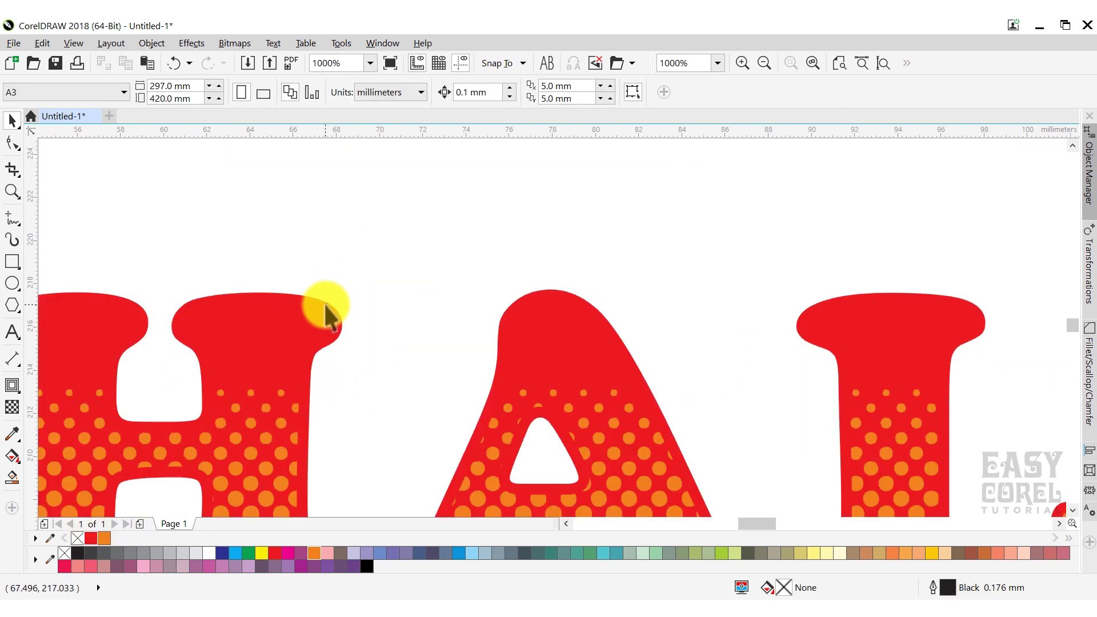
left_click(323, 307)
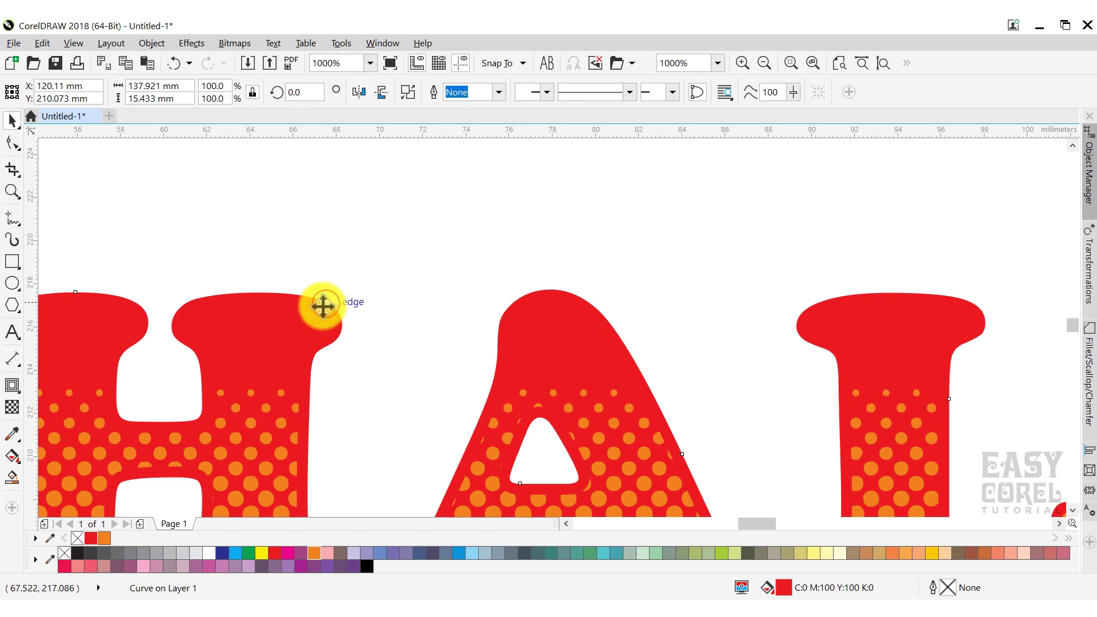
left_click(18, 394)
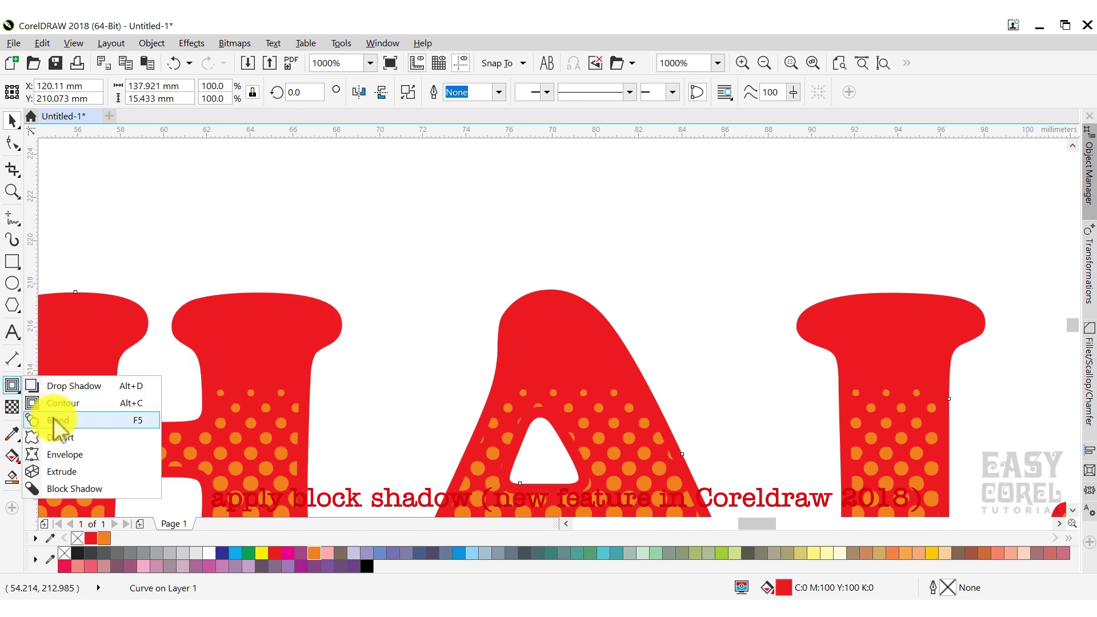
left_click(58, 490)
scroll(285, 360, "down", 4)
left_click_drag(454, 334, 615, 381)
scroll(645, 403, "up", 2)
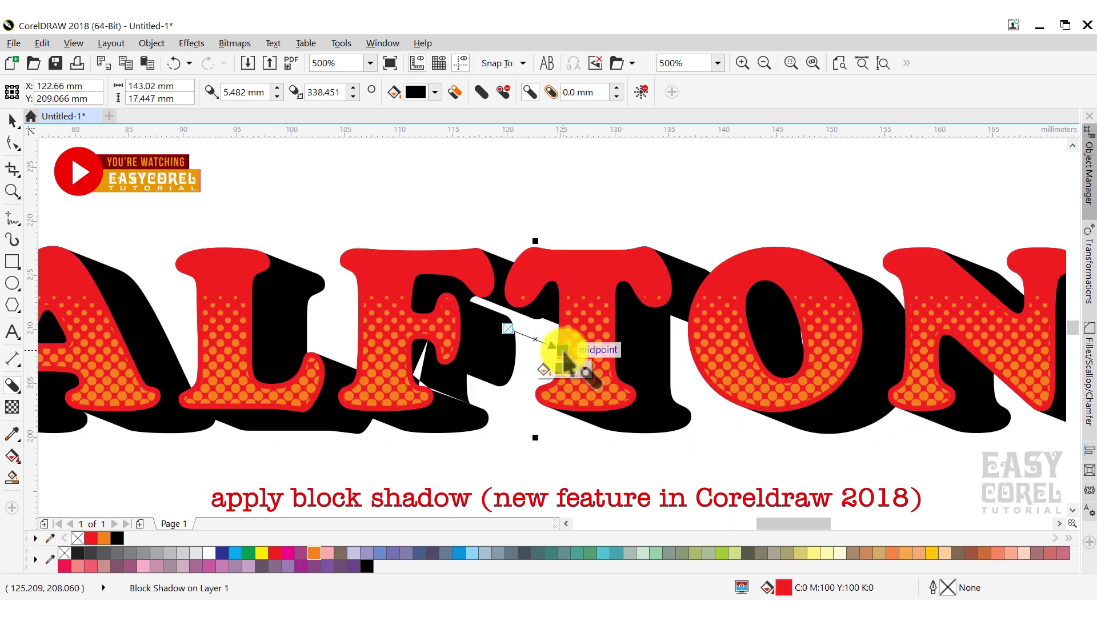
left_click_drag(564, 350, 534, 349)
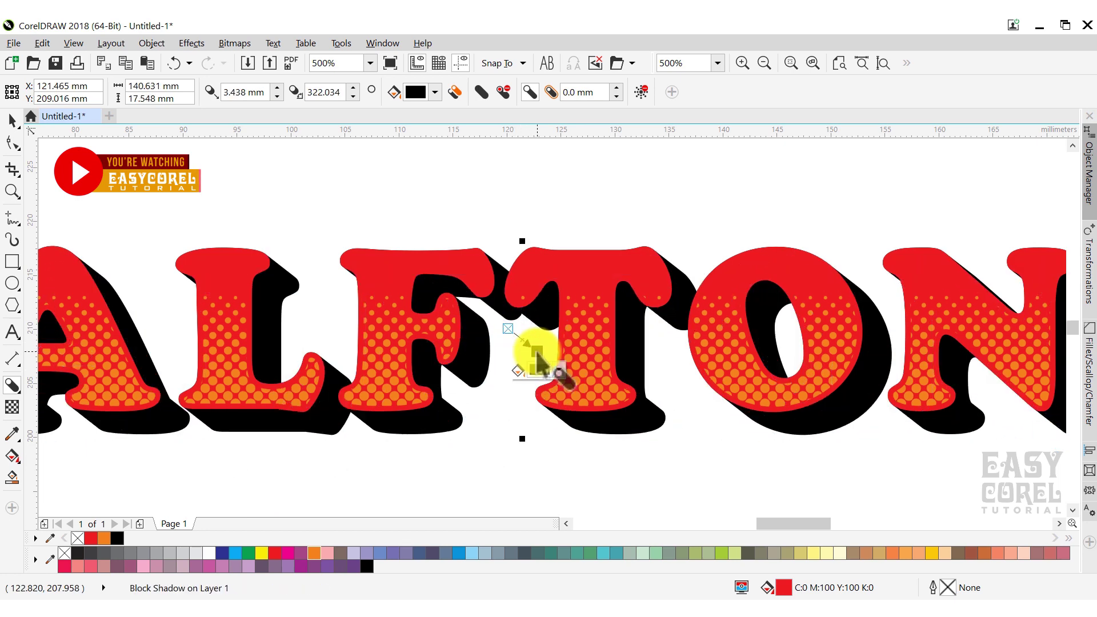
scroll(534, 344, "down", 2)
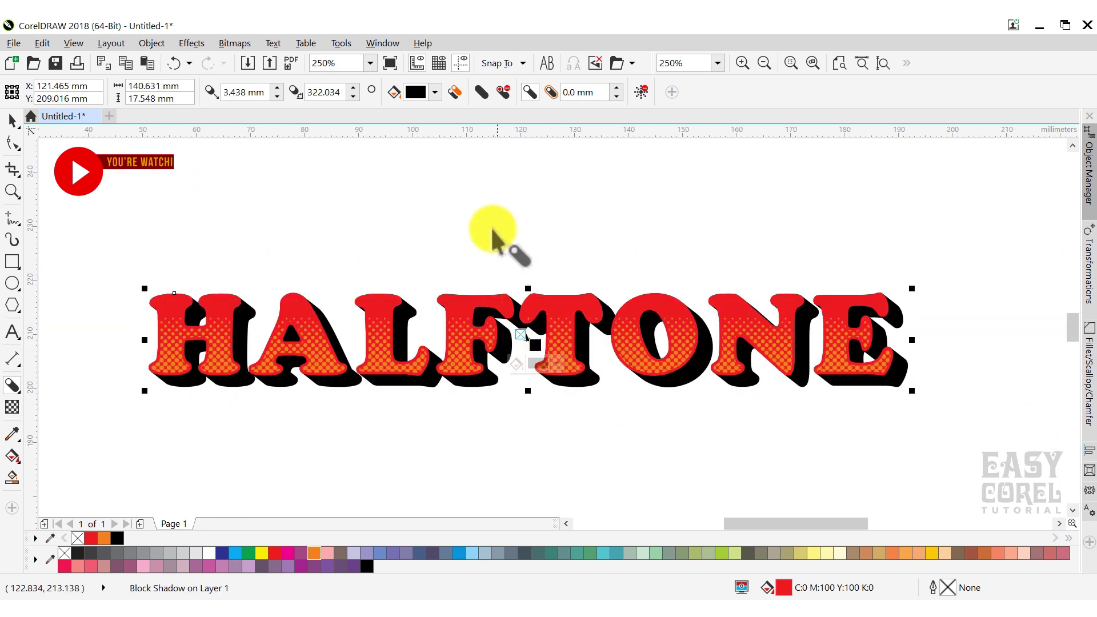
Step: Expand the block shadow around the lettering, trying 5 mm and settling on 2 mm
left_click(617, 87)
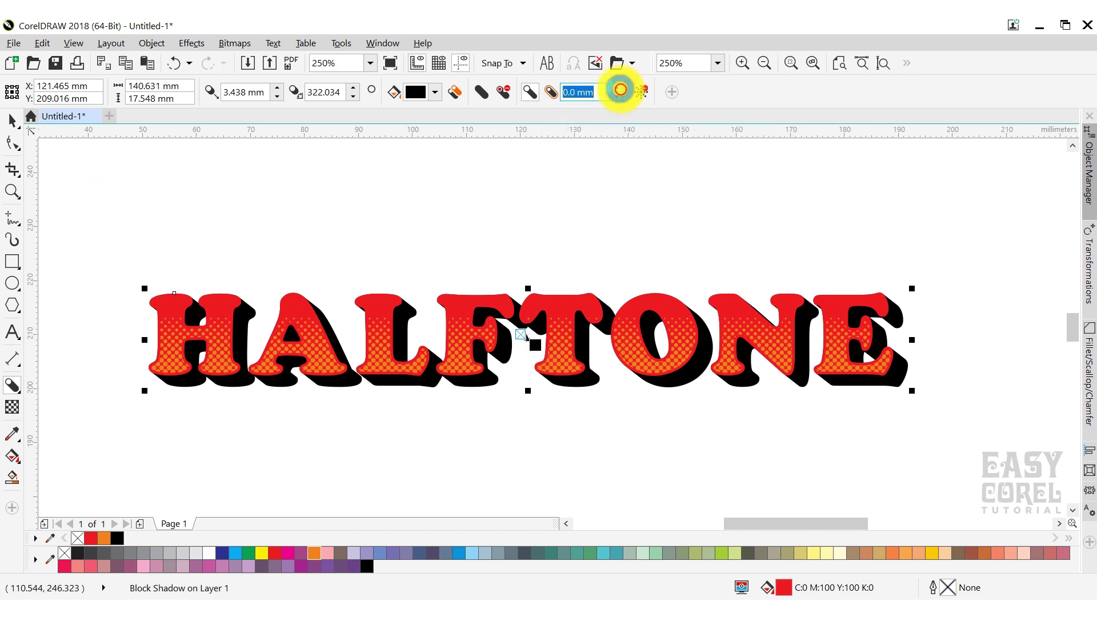
left_click(619, 88)
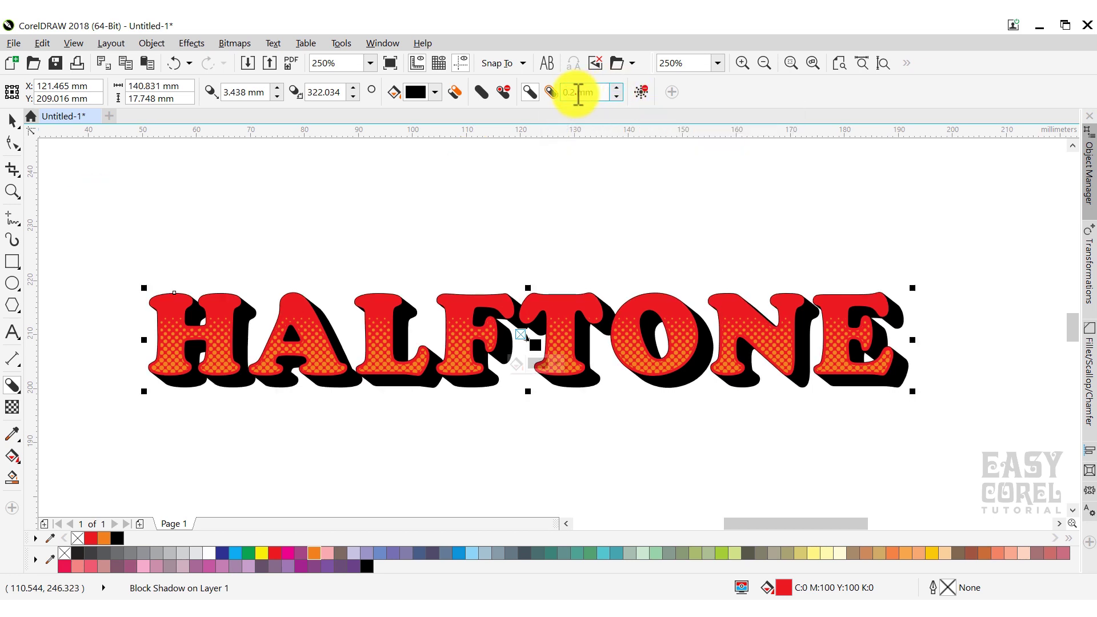
type("5.")
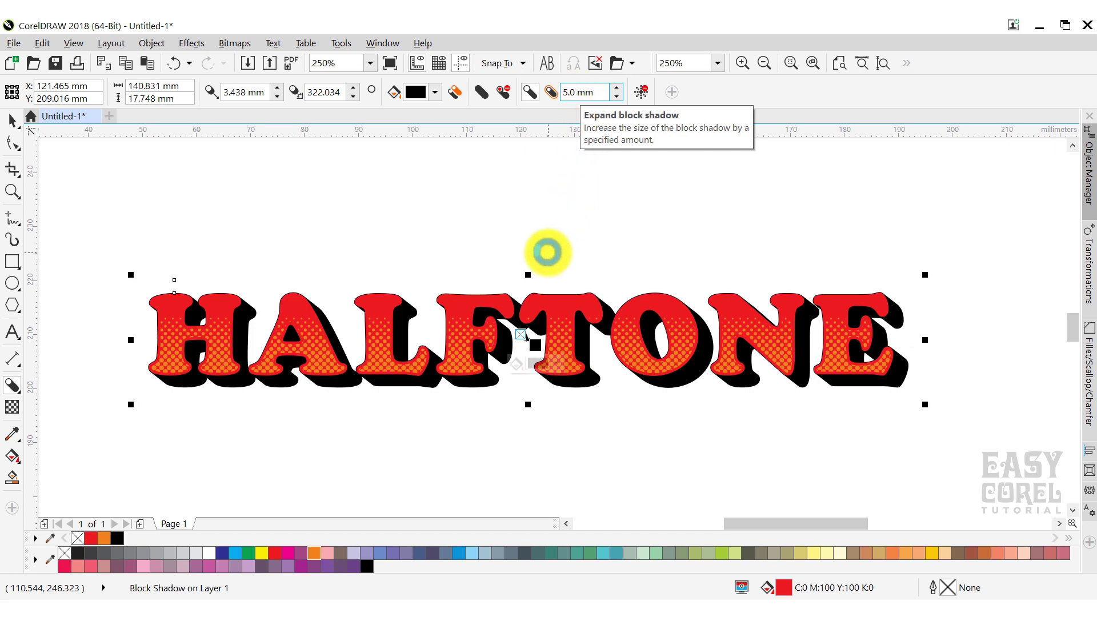
key("Return")
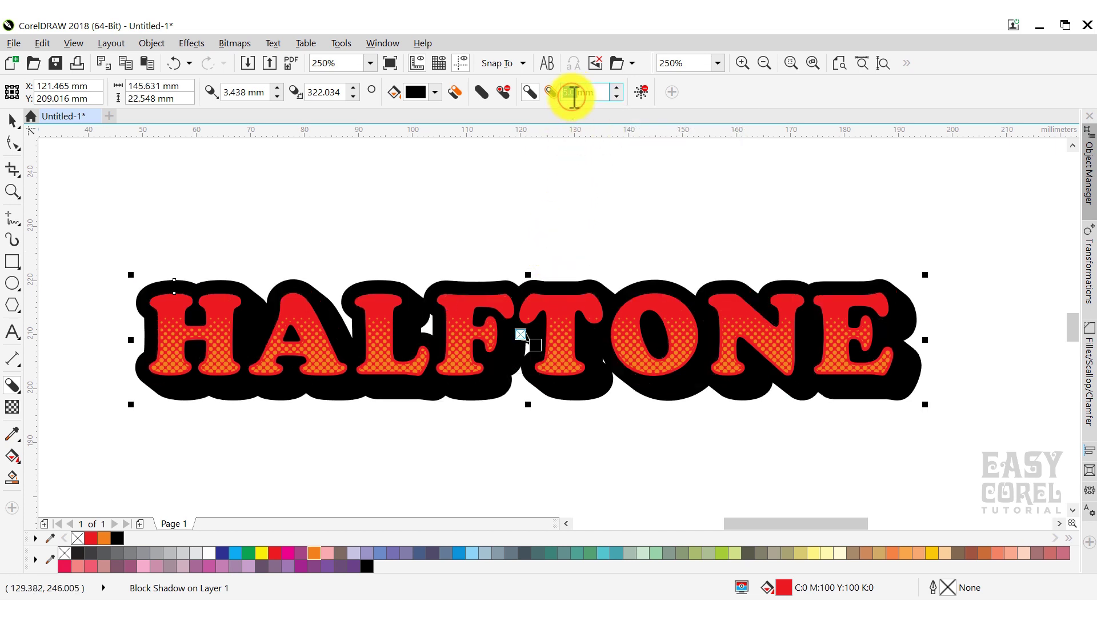
type("2")
key("Return")
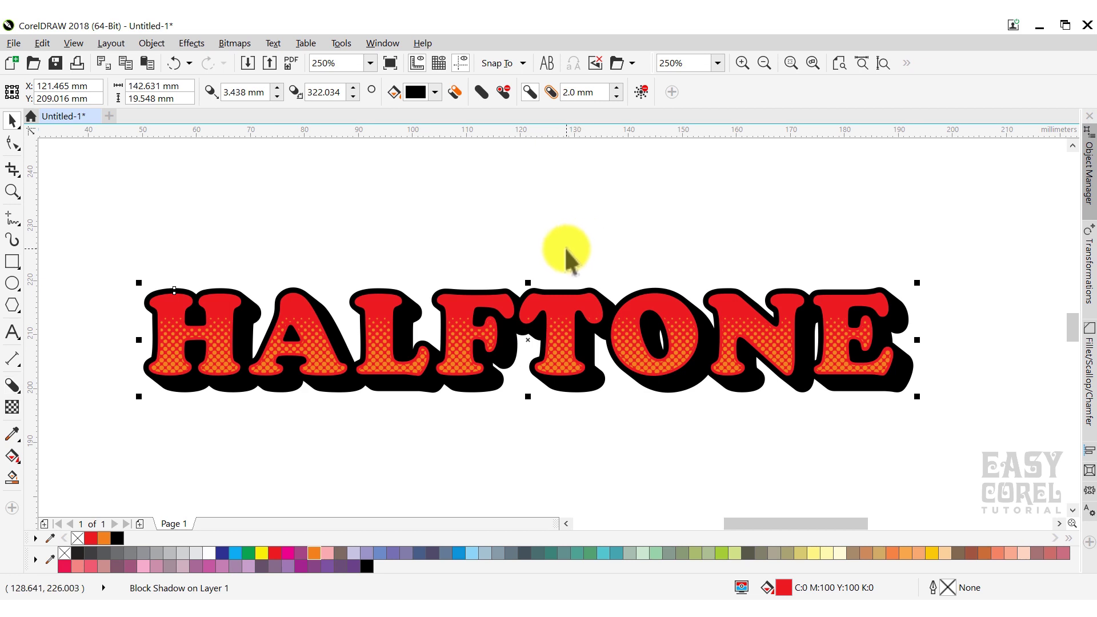
Step: Zoom to the whole artwork and view the finished lettering in full-screen preview
left_click(338, 239)
left_click(790, 63)
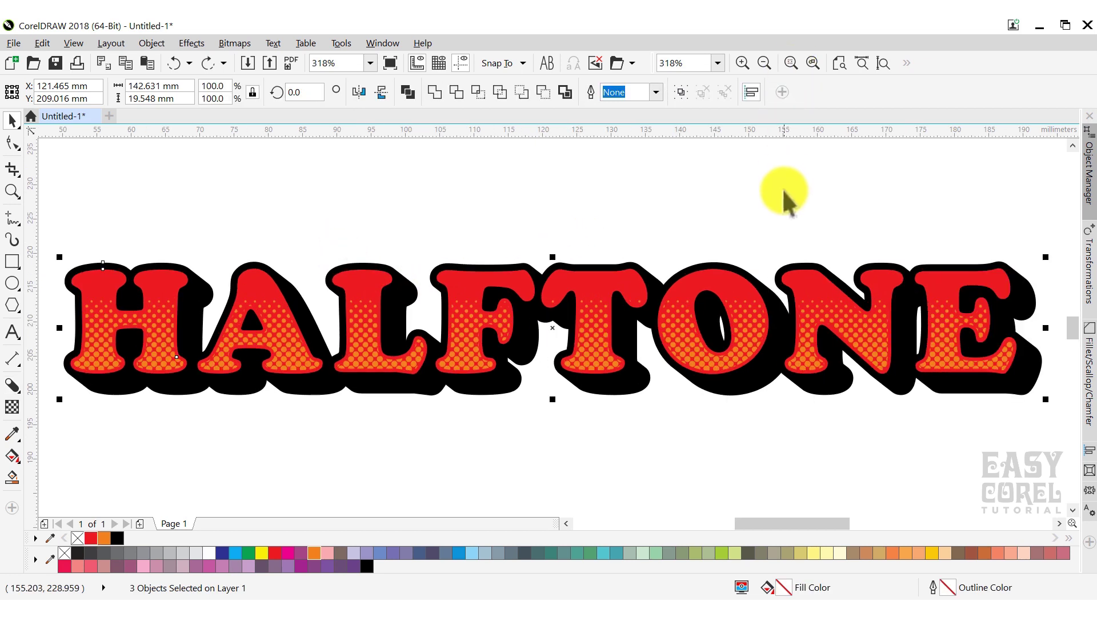
key("F9")
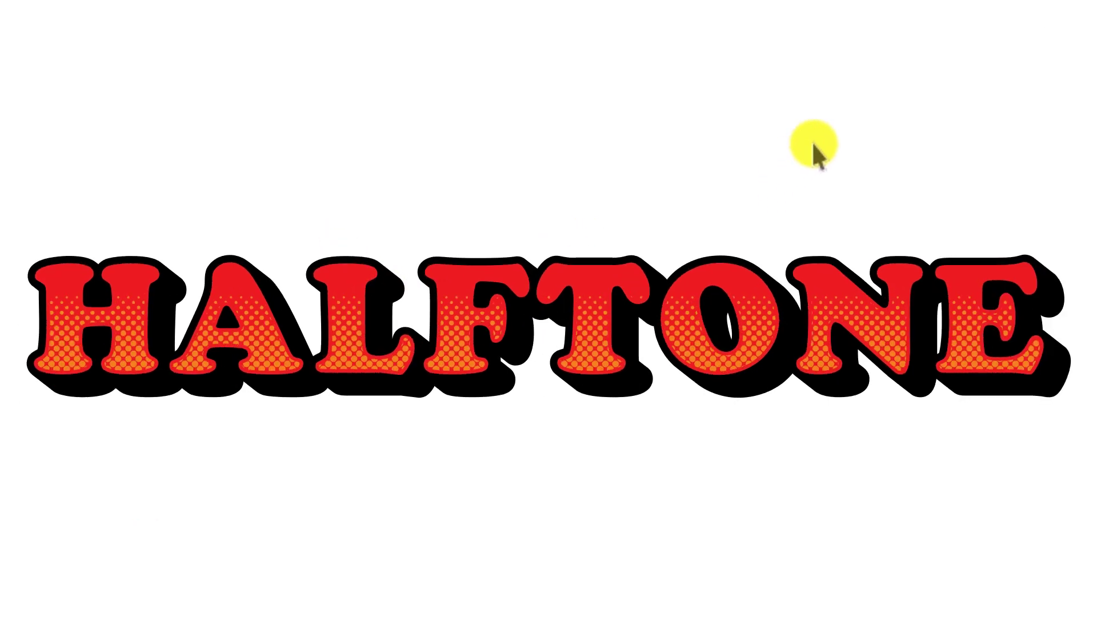